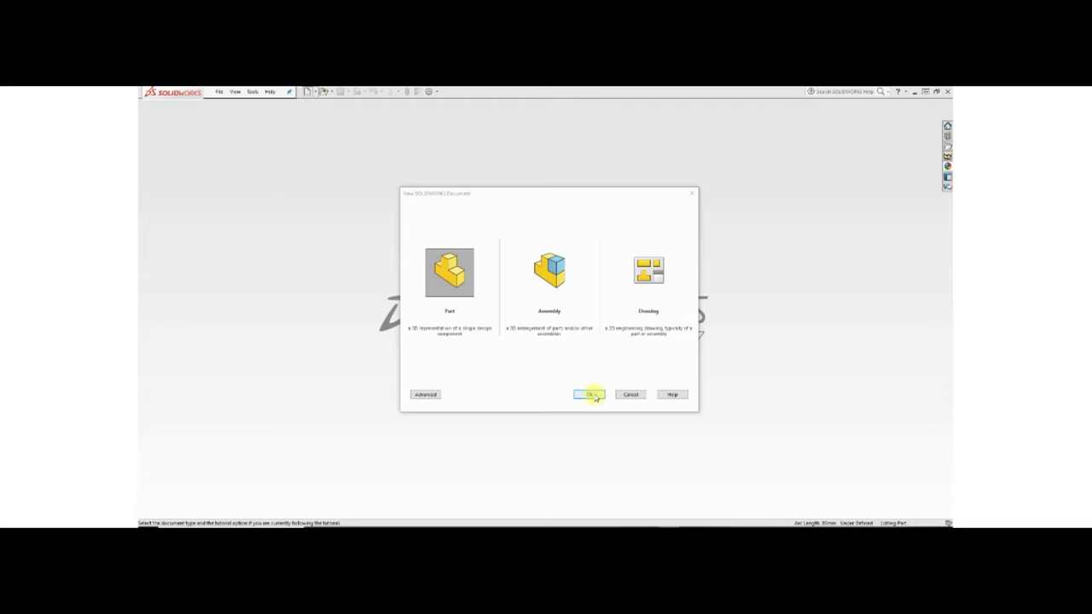
- Create a new part, sketch on Front Plane viewed Normal To, and launch Equation Driven Curve
click(591, 395)
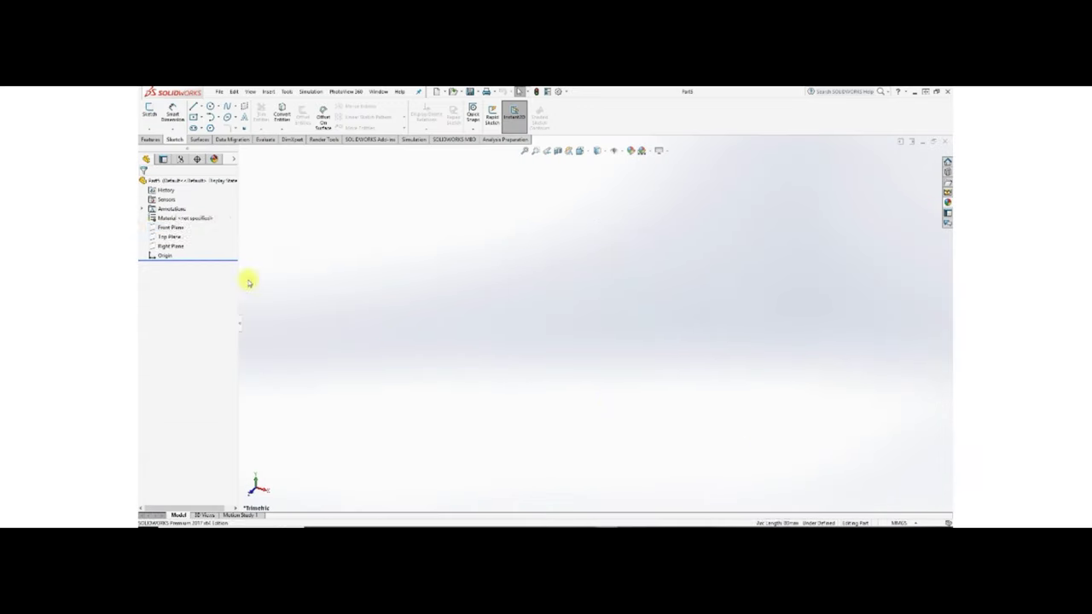
click(170, 227)
click(220, 222)
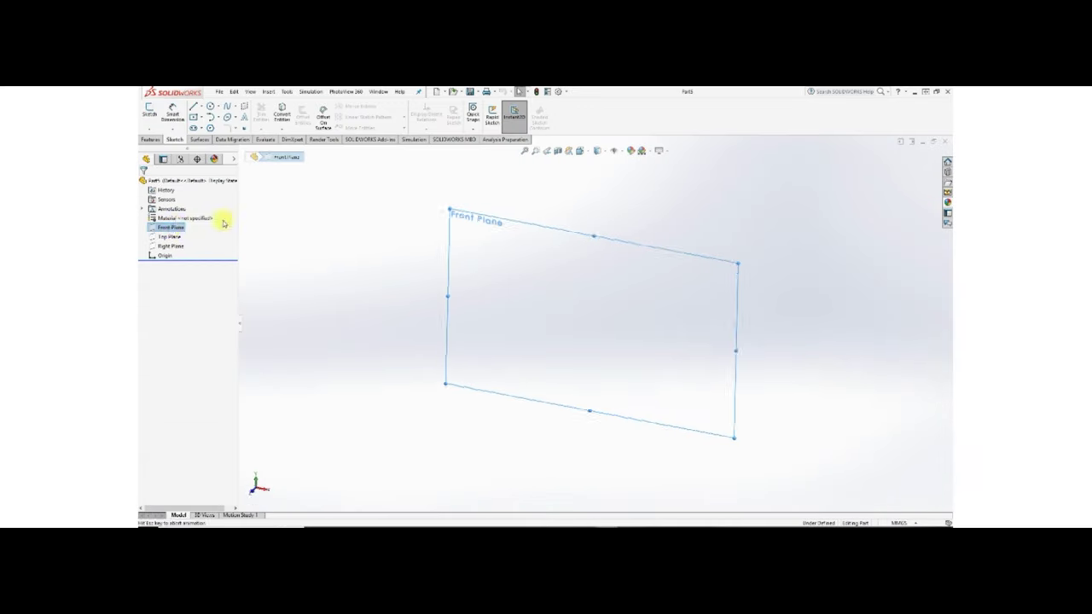
right_click(170, 227)
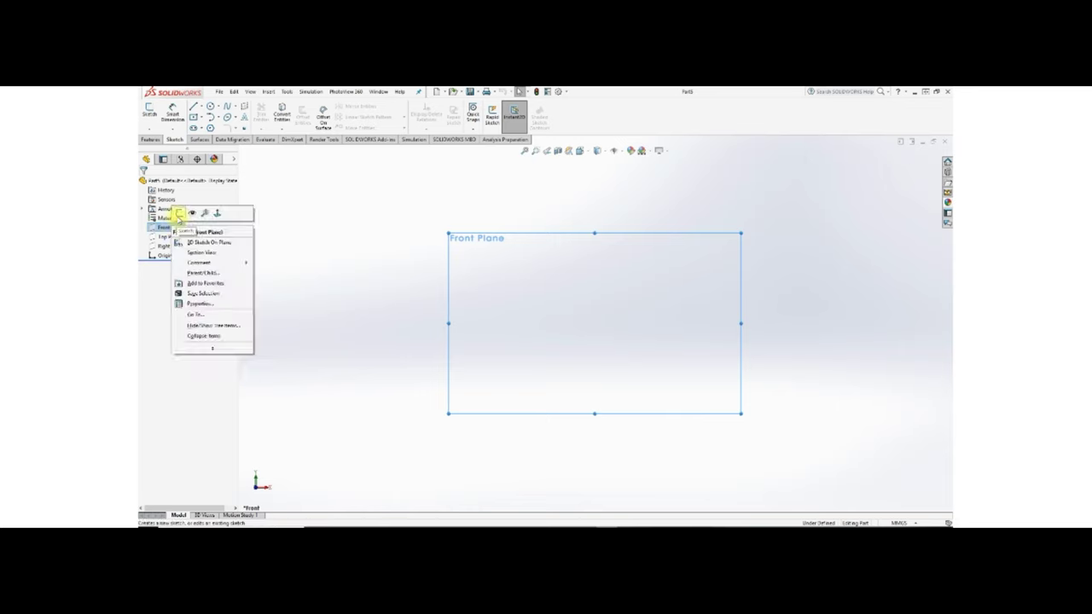
click(179, 213)
click(286, 91)
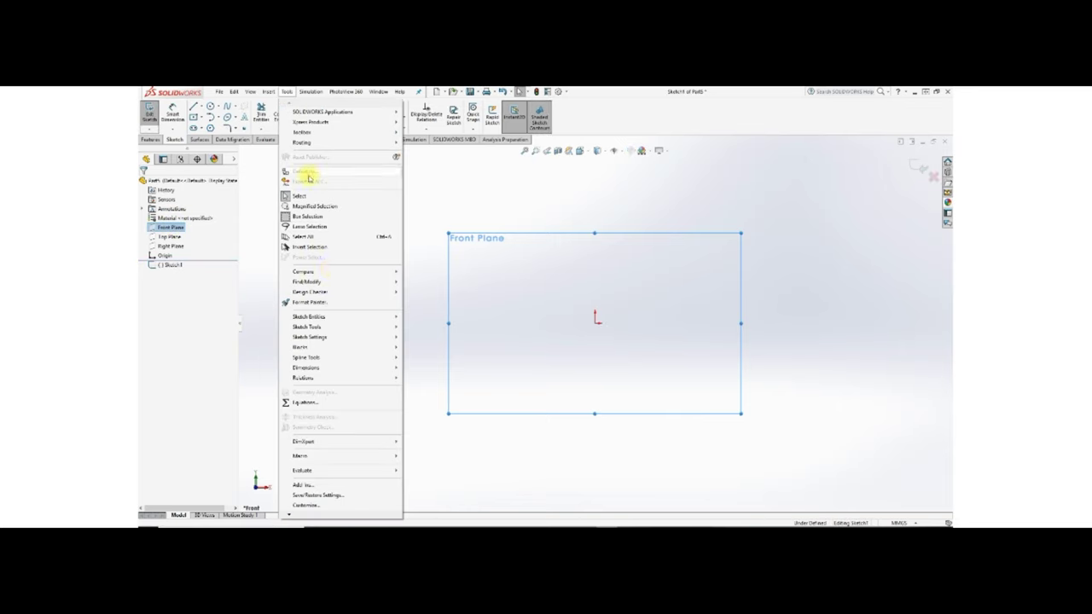
mouse_move(309, 317)
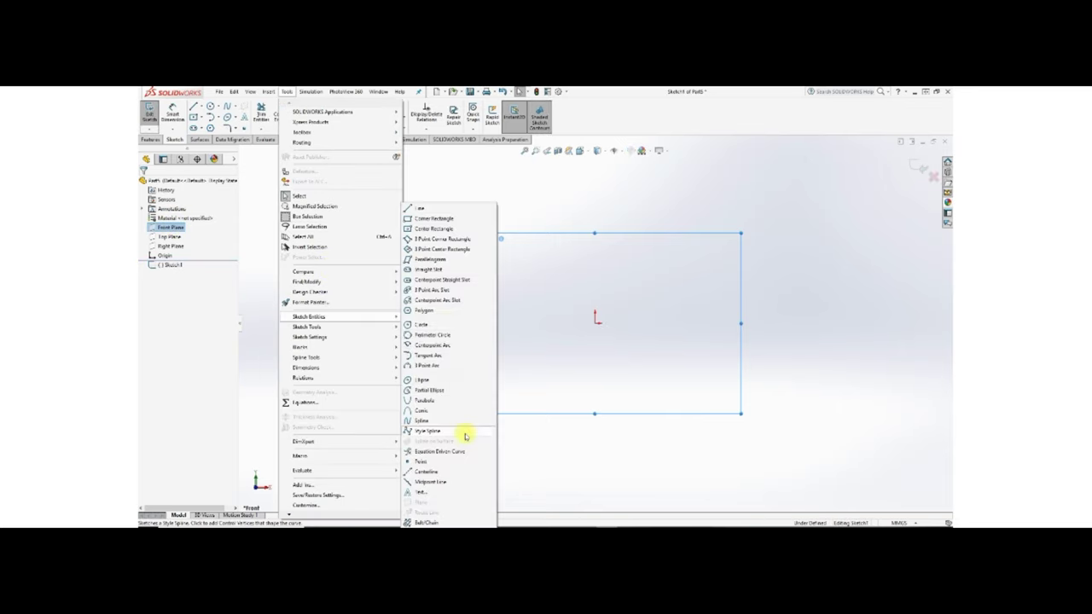
click(460, 451)
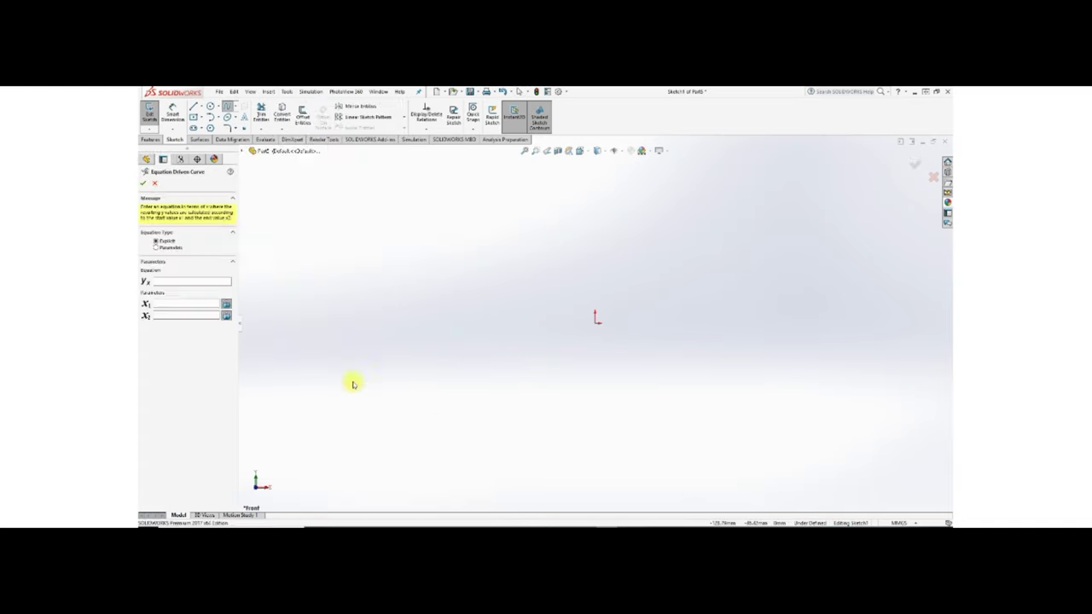
- Draw a parametric cycloid with x = t-sin(t), y = 1-cos(t), then exit the sketch
click(156, 248)
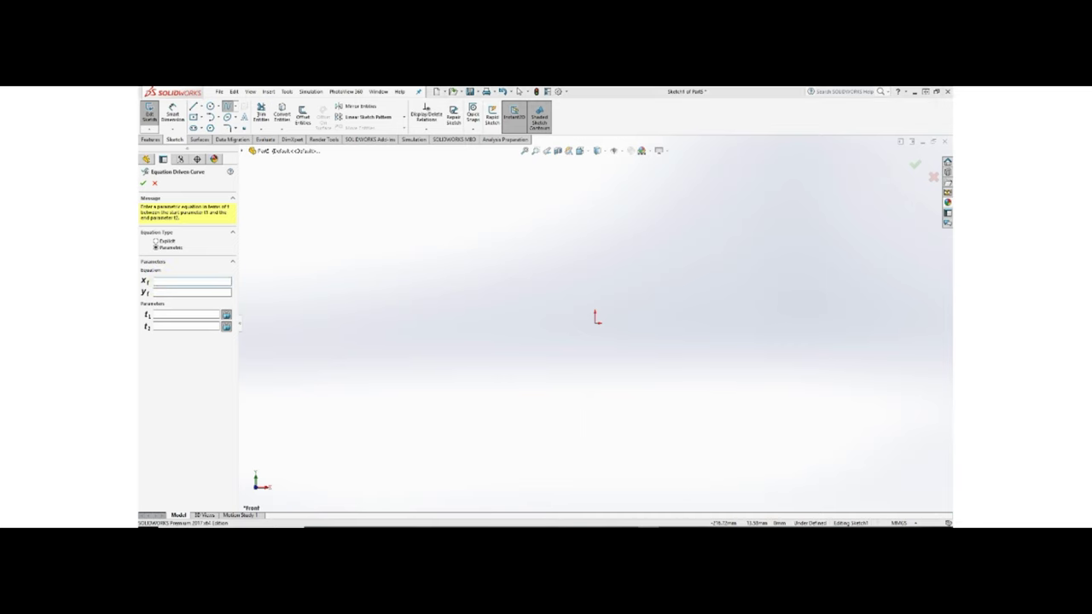
click(175, 280)
text(t-sin(t))
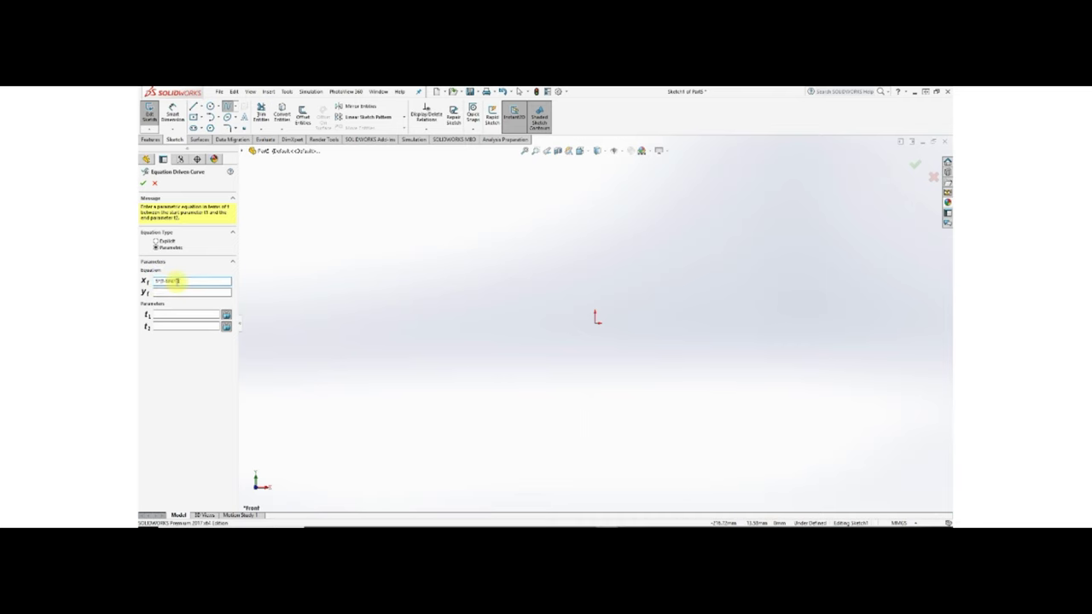
click(177, 291)
text(1-cos(t))
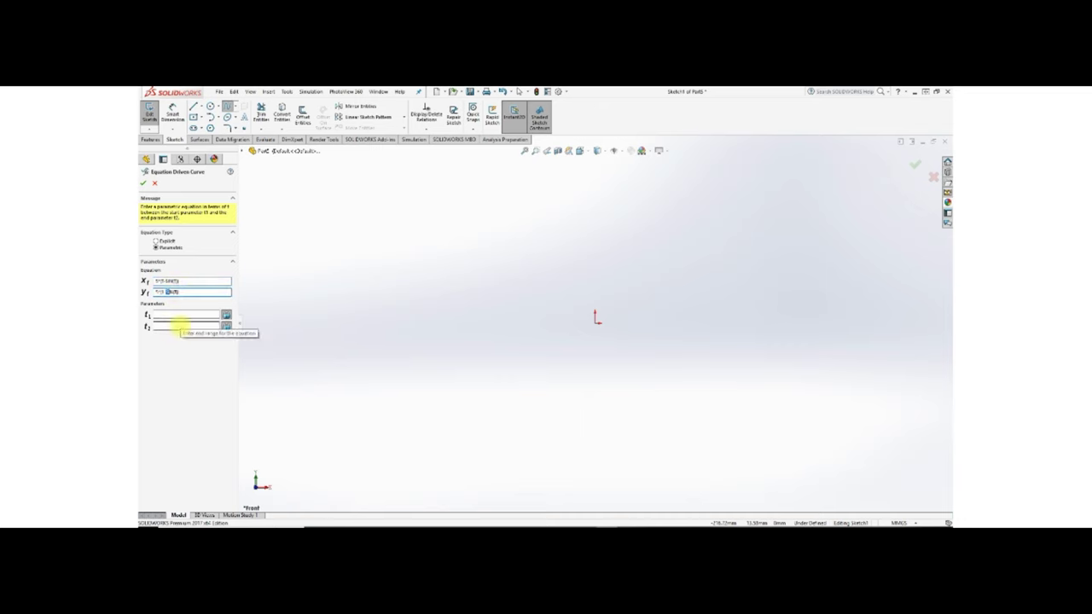
key(End)
click(184, 317)
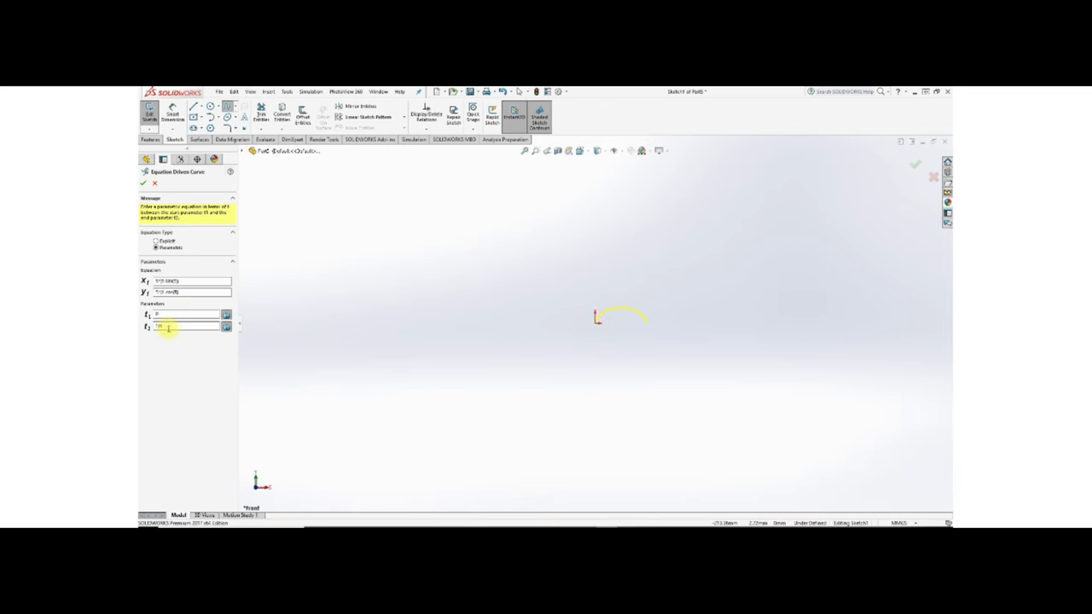
key(Return)
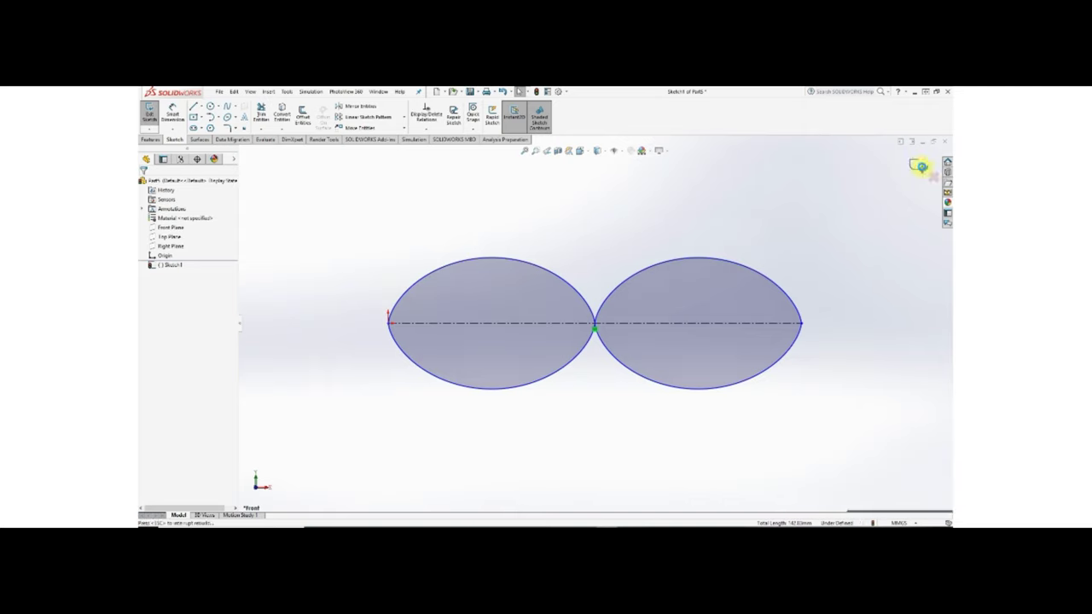
click(919, 167)
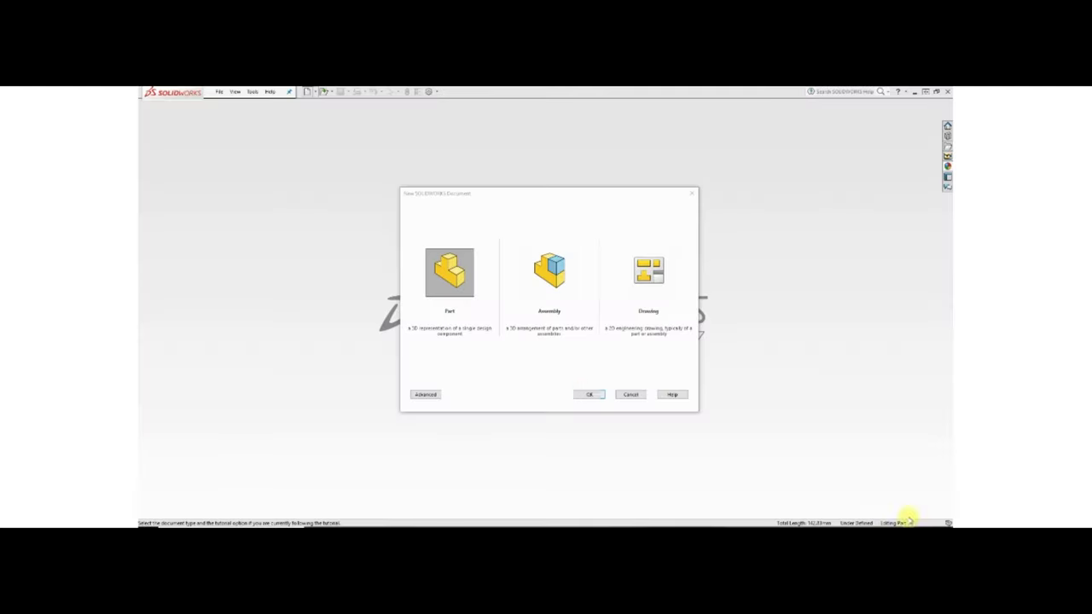
- Create a second part, sketch on Front Plane viewed Normal To, and launch Equation Driven Curve
click(588, 394)
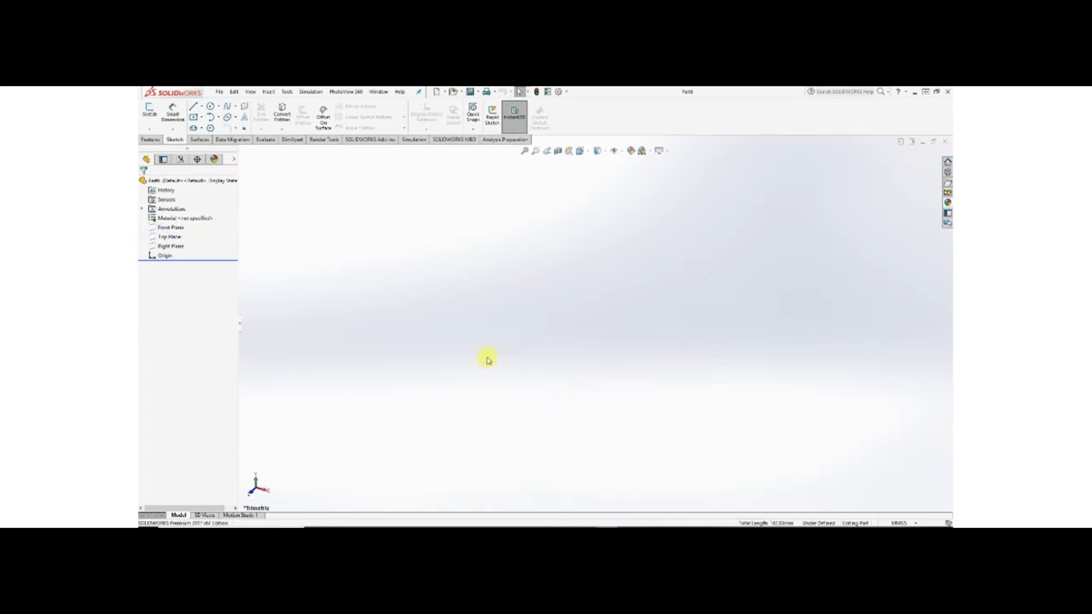
click(175, 228)
click(210, 214)
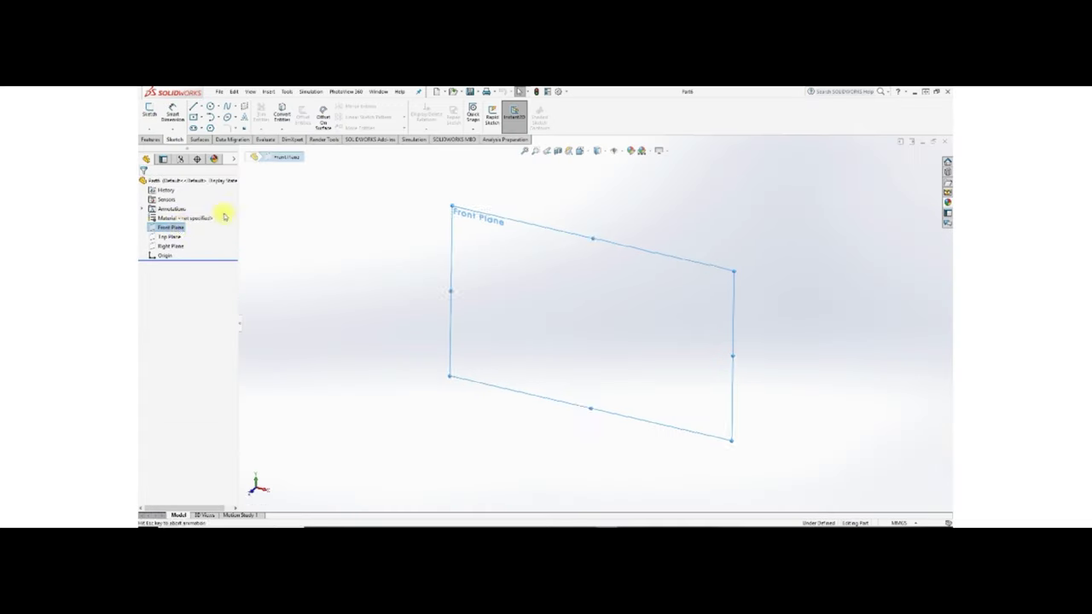
right_click(180, 226)
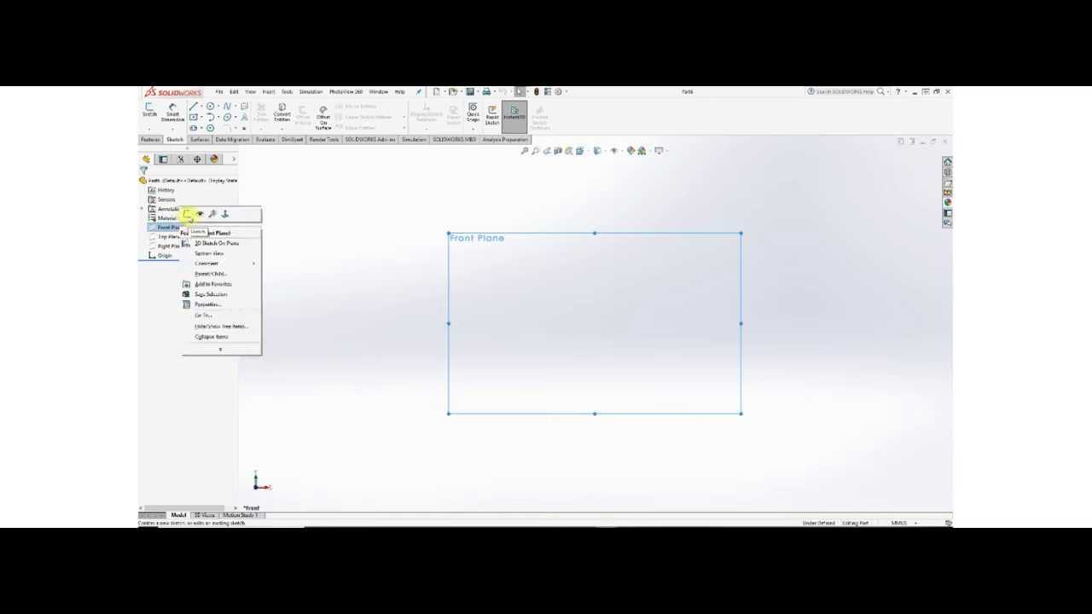
click(188, 215)
click(286, 92)
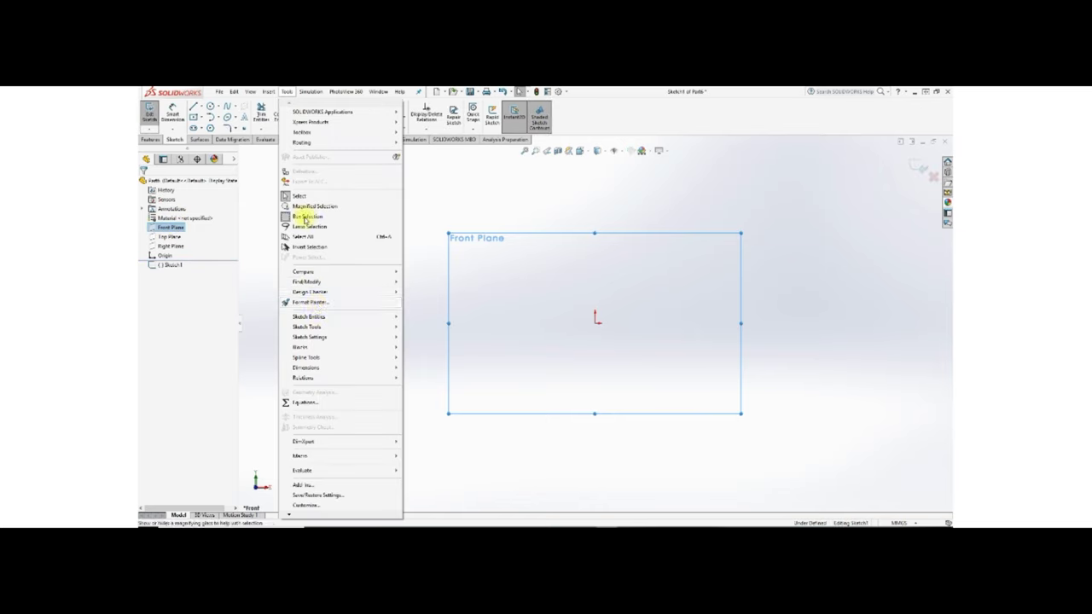
mouse_move(309, 316)
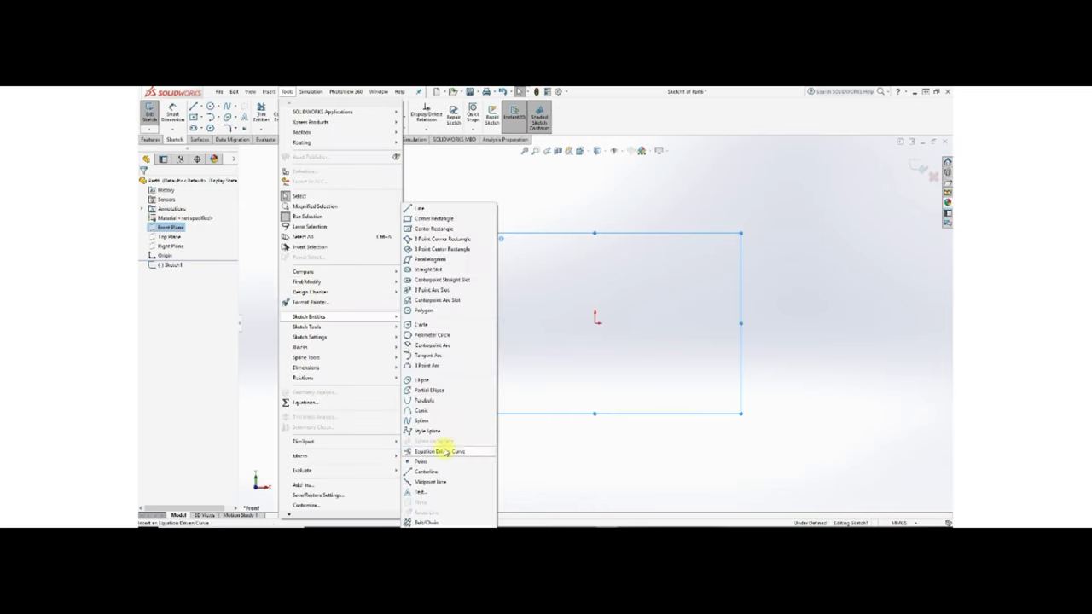
click(445, 452)
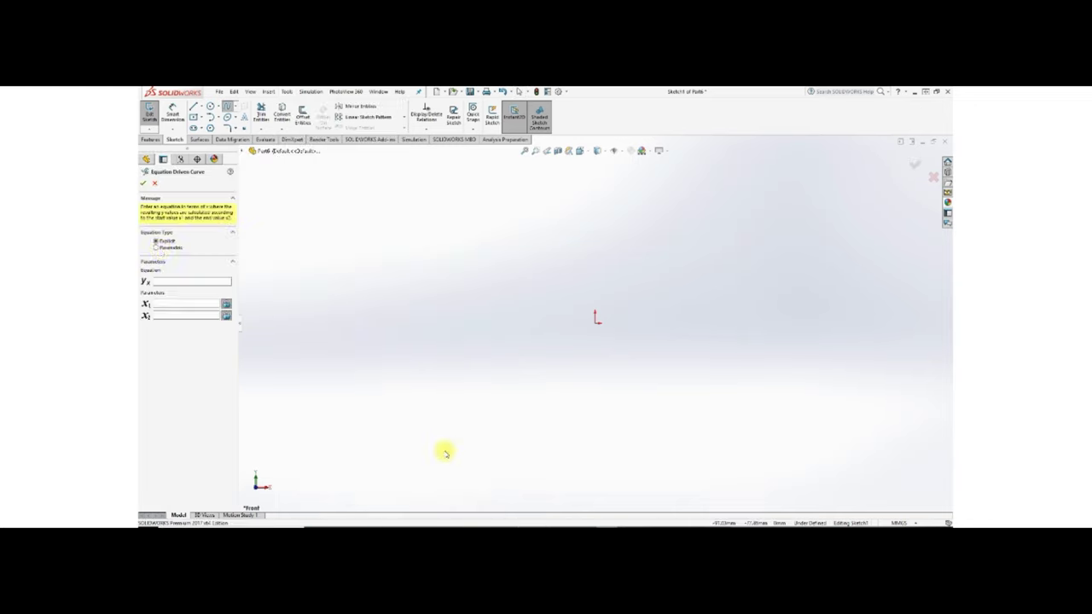
- Make the curve parametric and paste in the long x(t) and y(t) expressions
click(156, 247)
click(172, 282)
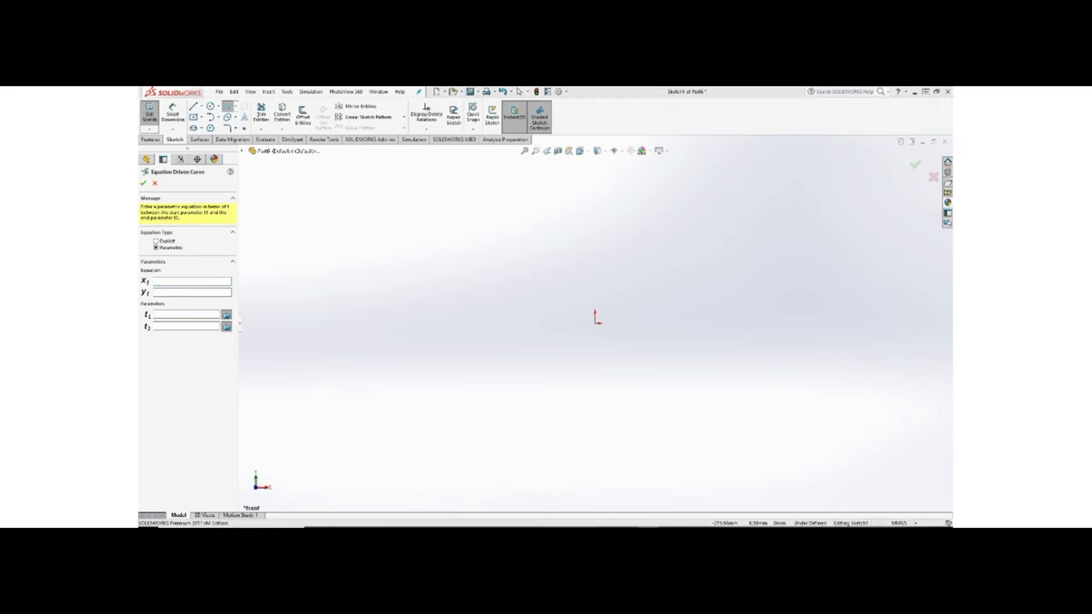
click(195, 281)
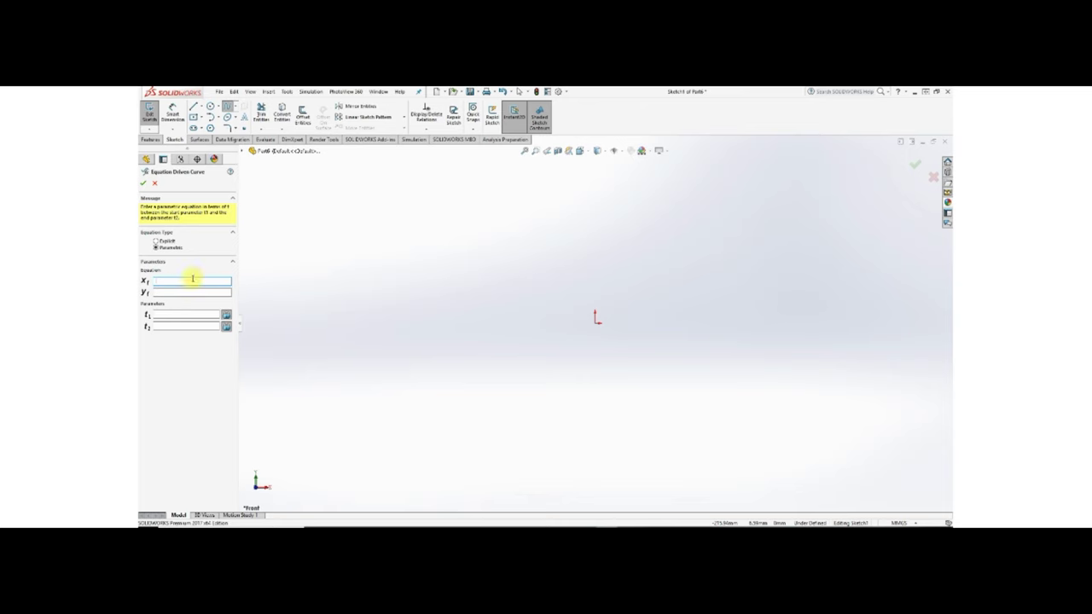
key(ctrl+v)
click(195, 292)
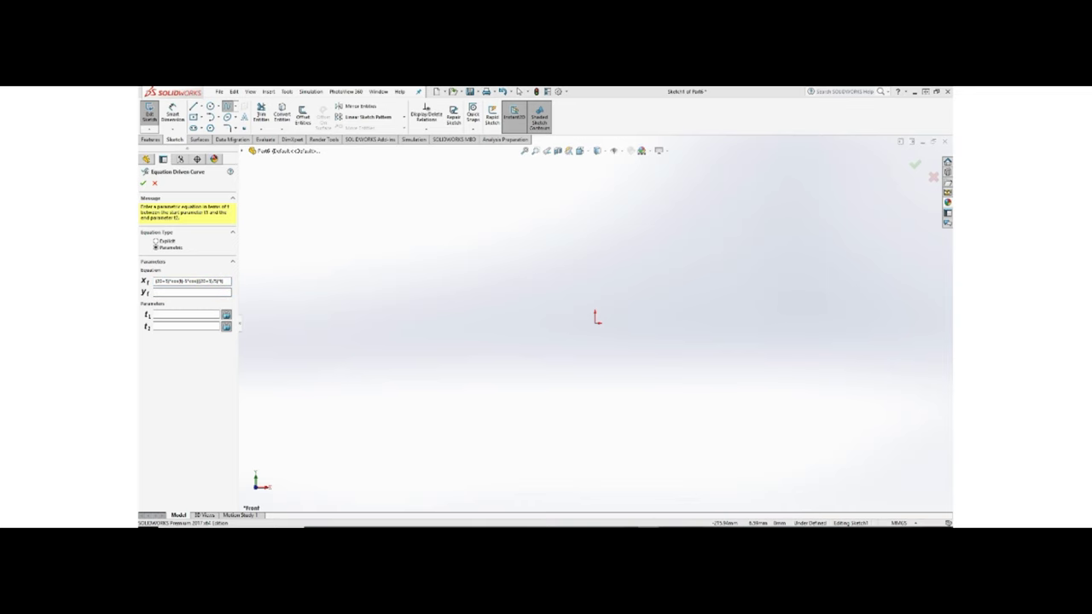
key(ctrl+v)
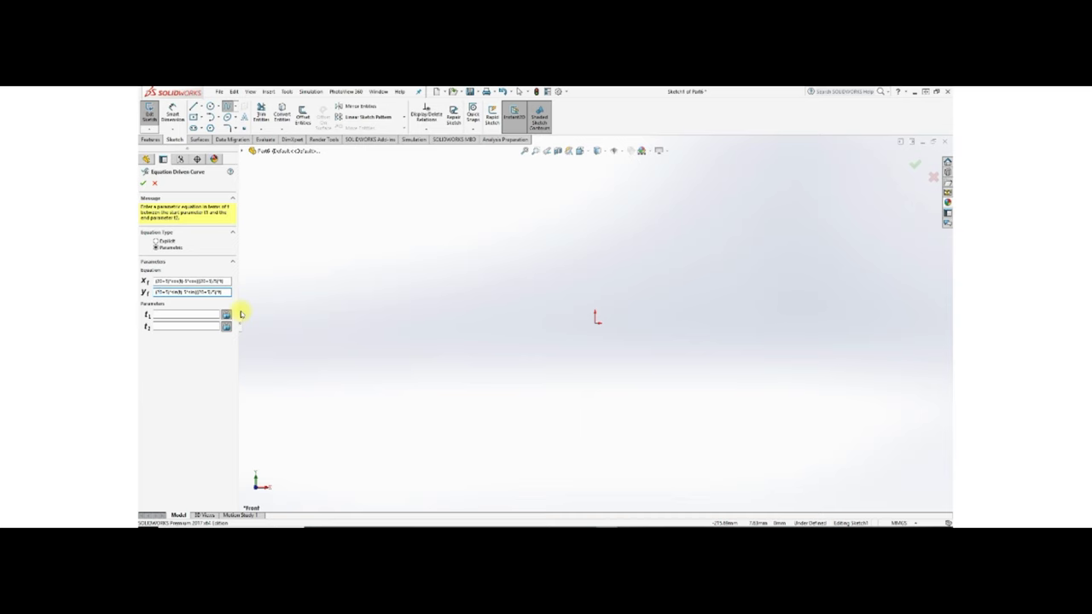
key(shift+Right)
key(shift+Right)
key(shift+Right)
key(shift+Right)
key(shift+Right)
key(shift+Right)
key(shift+Right)
key(shift+Right)
key(shift+Right)
click(228, 281)
key(shift+Left)
key(shift+Left)
key(shift+Left)
key(shift+Left)
key(shift+Left)
key(shift+Left)
key(shift+Left)
key(shift+Left)
key(shift+Left)
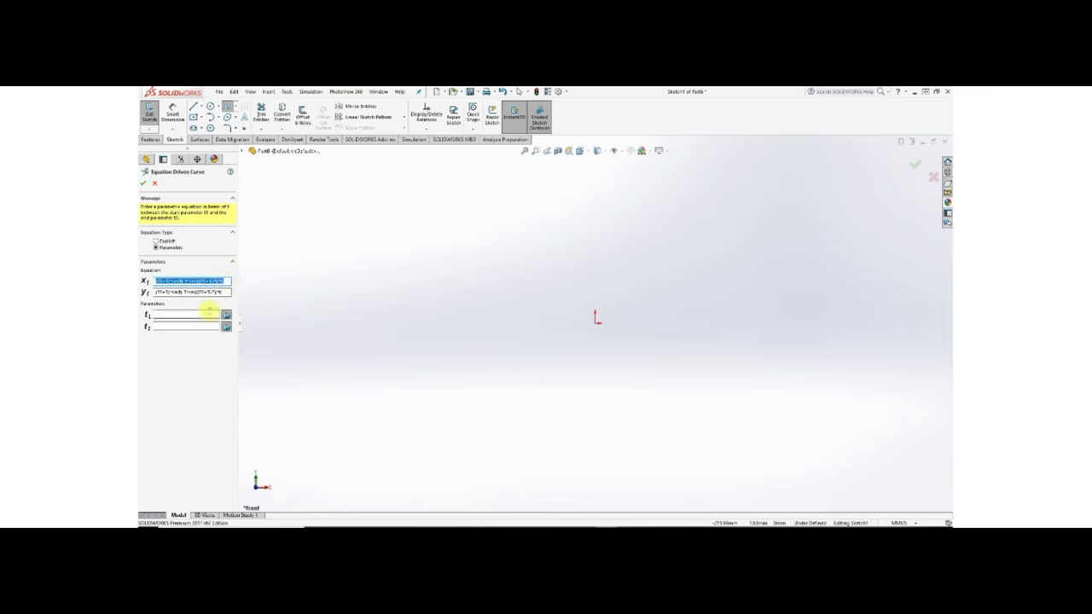
- Set the parameter limits with pi as t2 and accept the two-lobed '3'-shaped curve
click(209, 312)
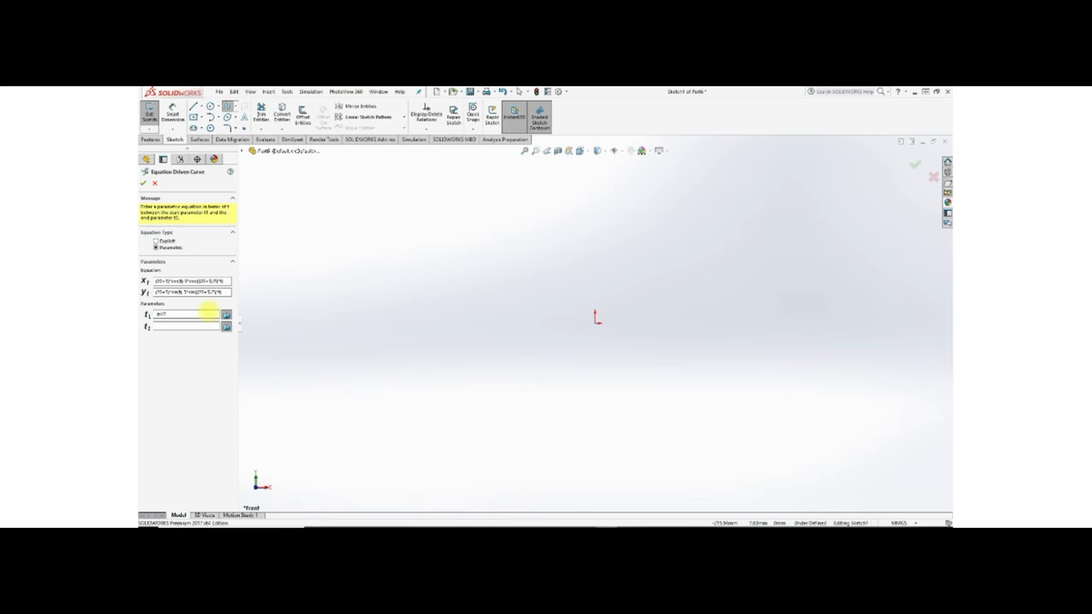
key(Tab)
text(pi)
click(209, 314)
click(146, 186)
- Draw a vertical centerline joining the curve's top and bottom endpoints, then pick the curve to mirror
key(f)
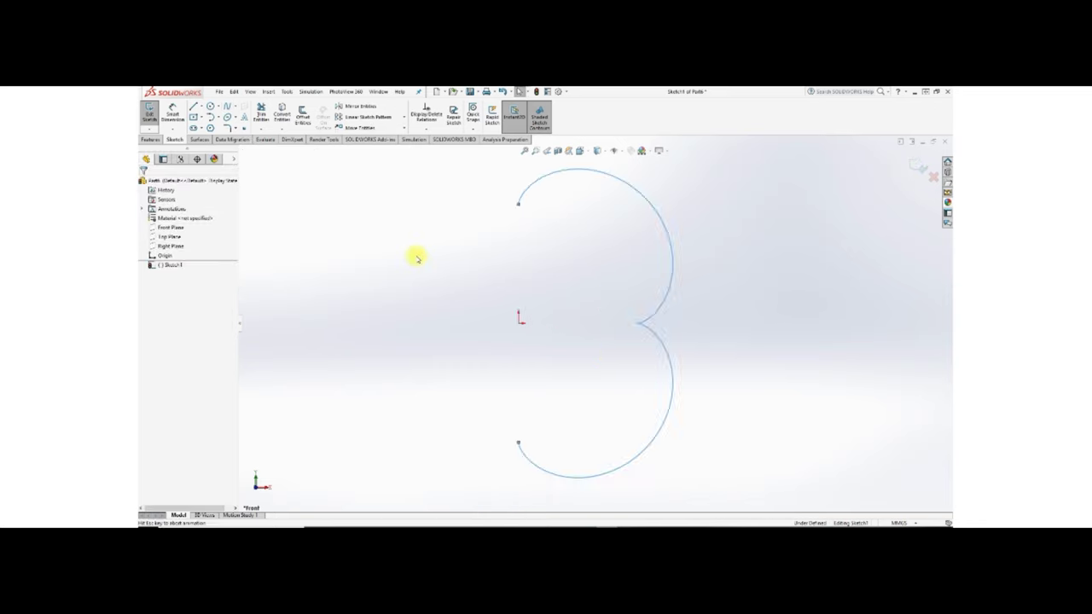
scroll(417, 258, down, 2)
click(203, 107)
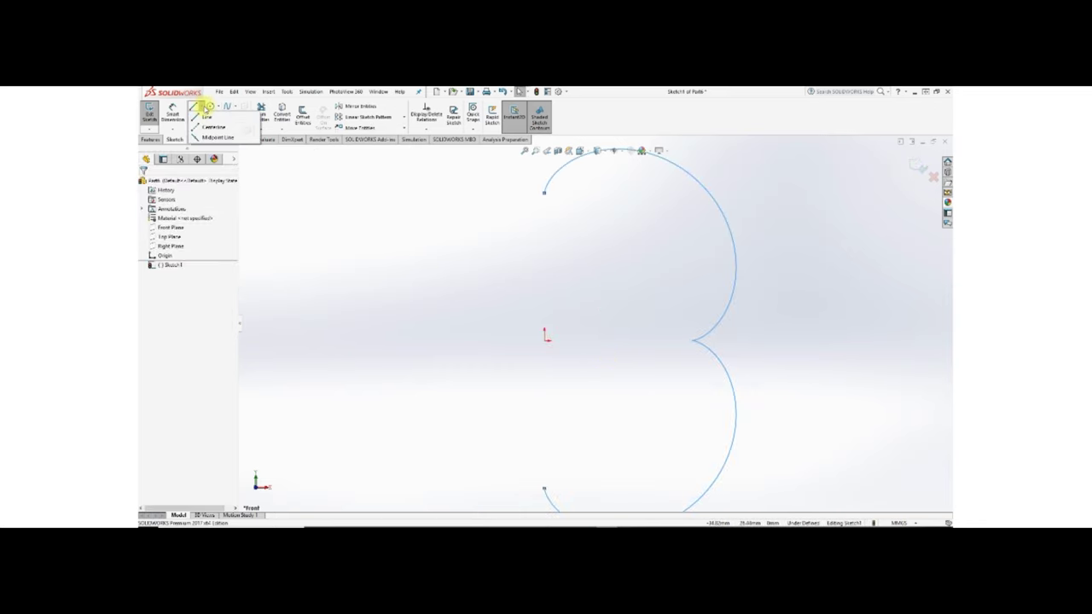
click(206, 116)
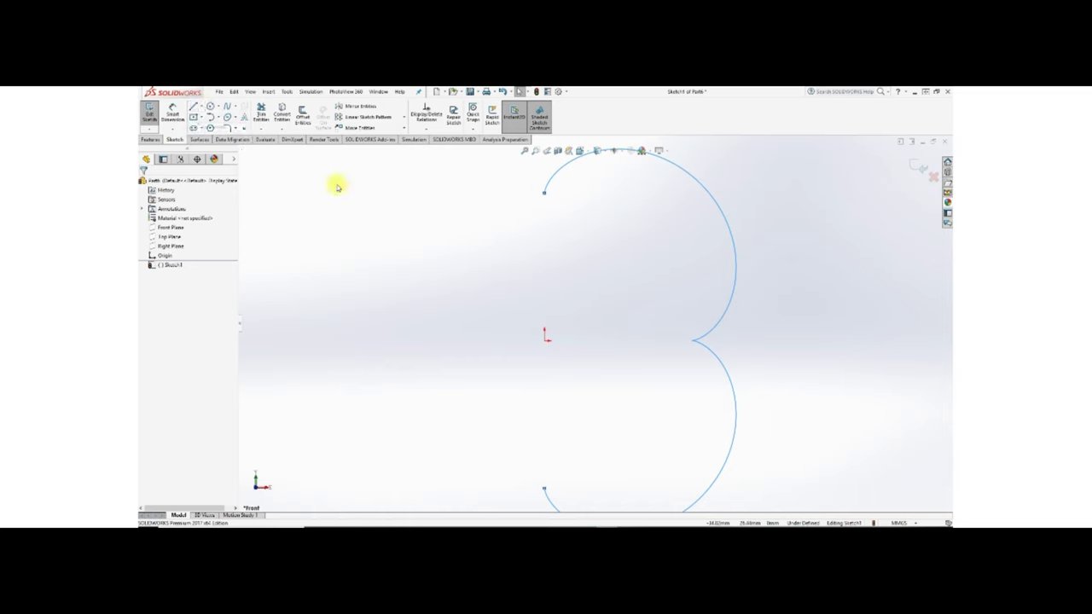
click(544, 194)
click(545, 488)
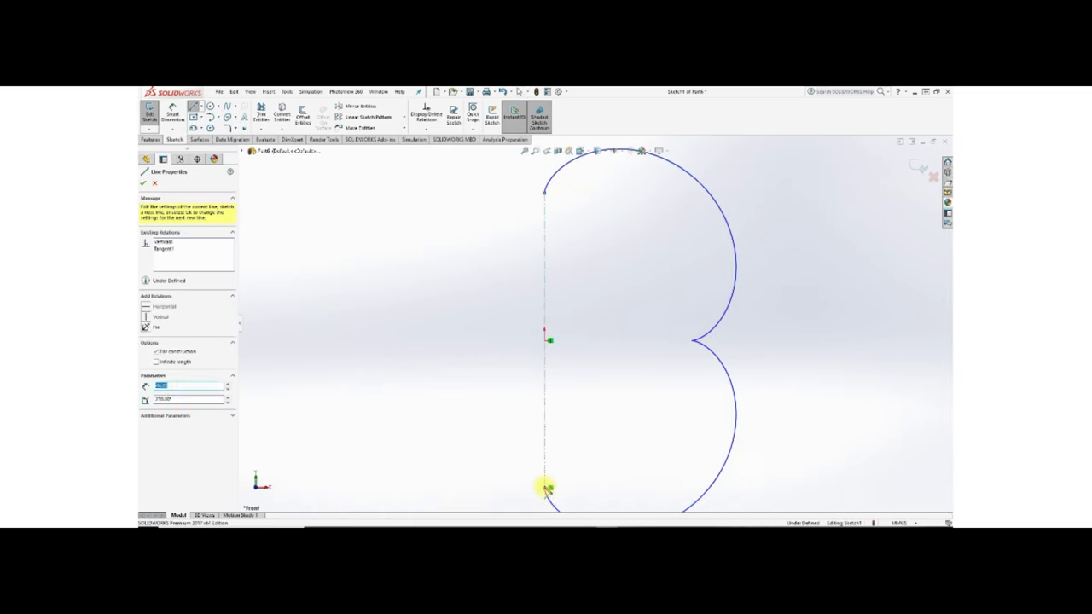
right_click(546, 489)
click(574, 435)
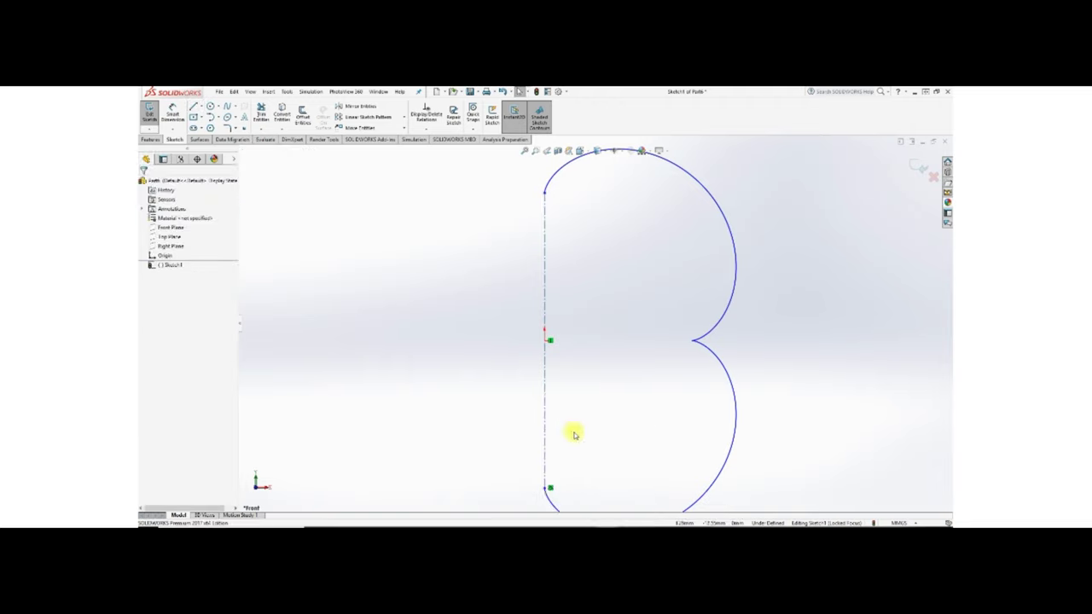
click(355, 106)
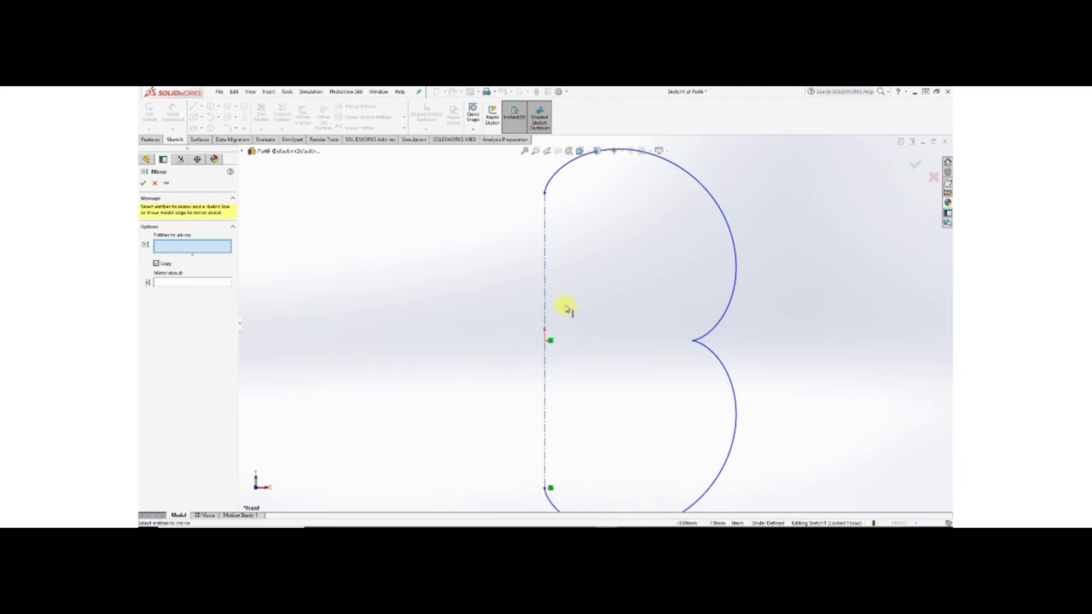
click(730, 293)
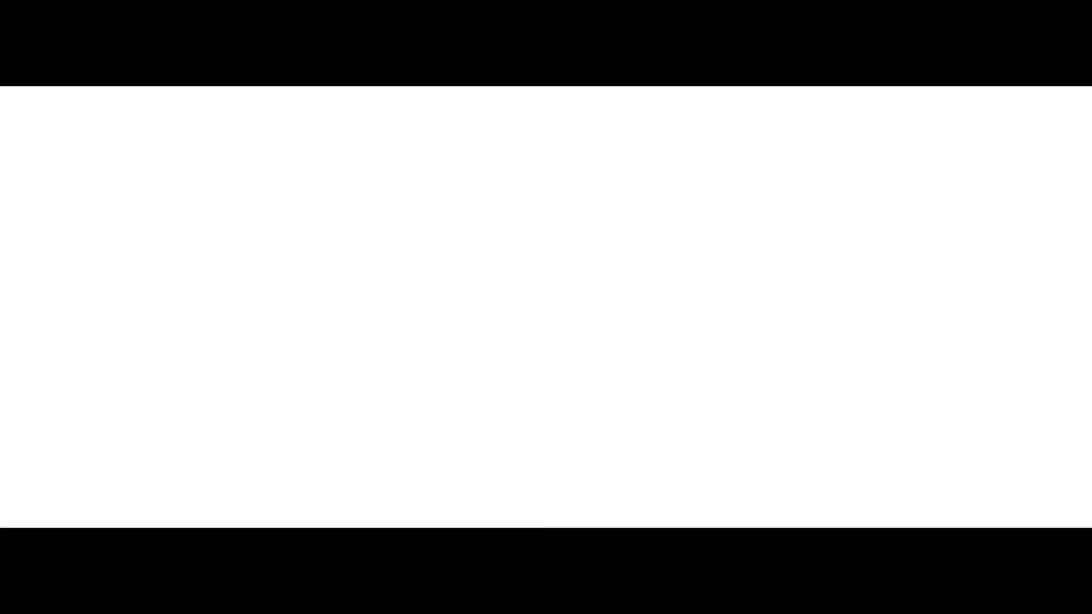
- Create a new part, start a 3D sketch, and browse Tools for sketch entities
click(593, 394)
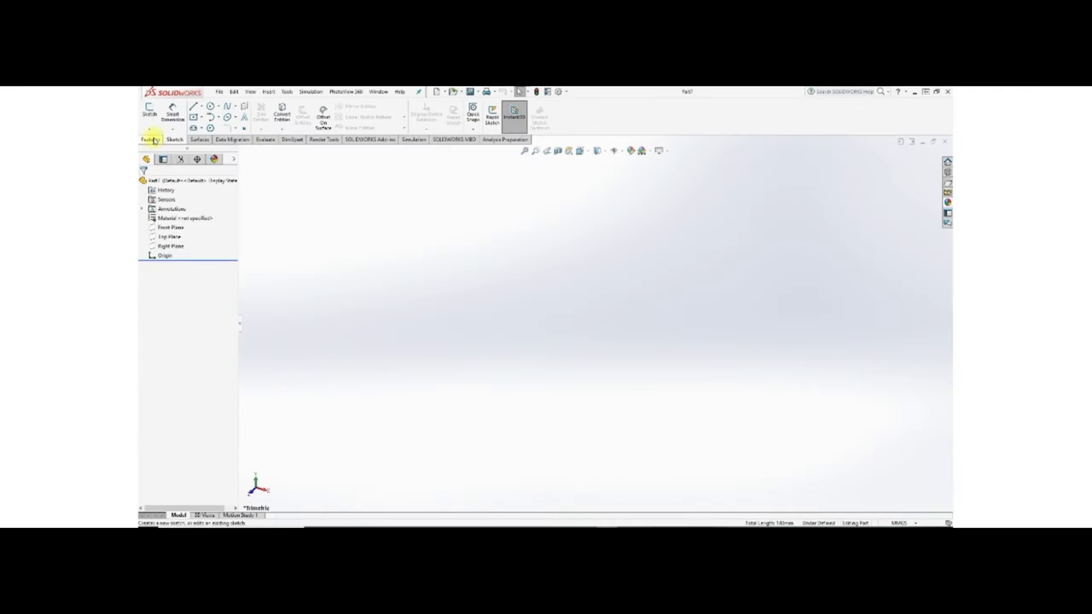
click(149, 129)
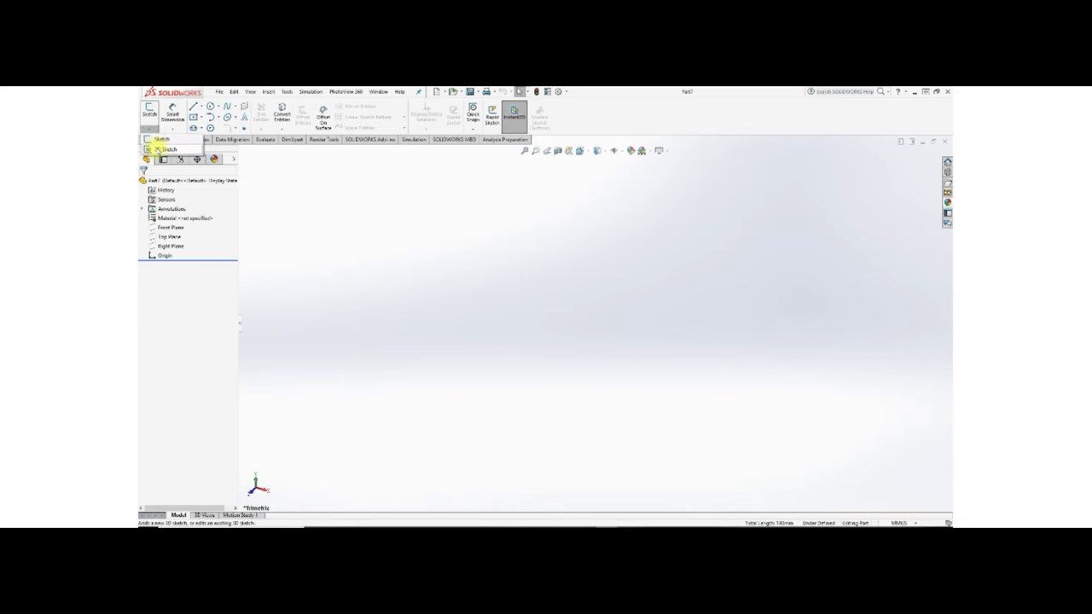
click(158, 149)
click(287, 91)
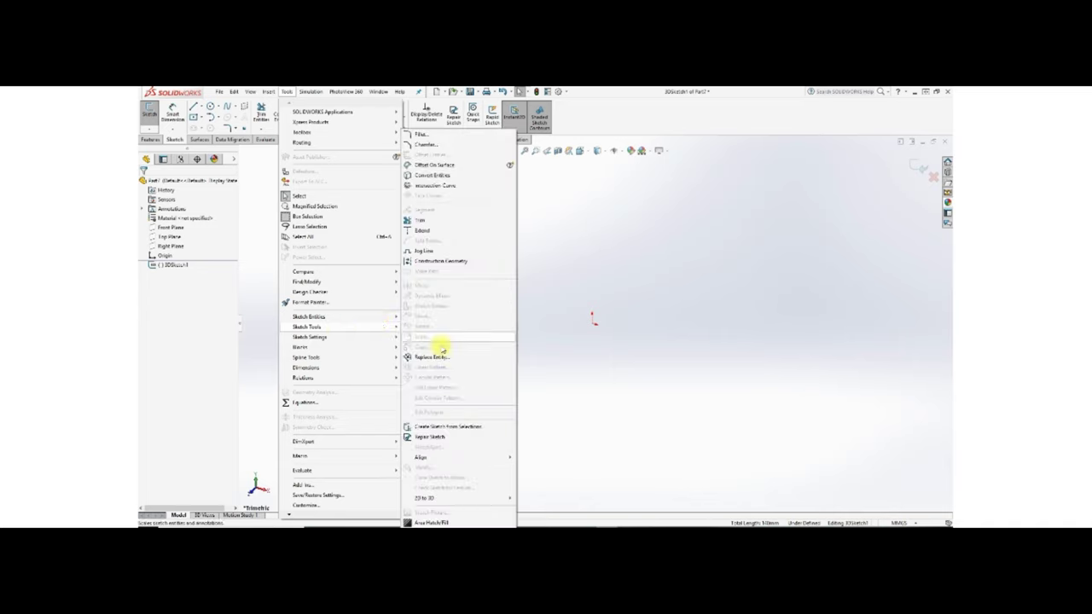
mouse_move(309, 316)
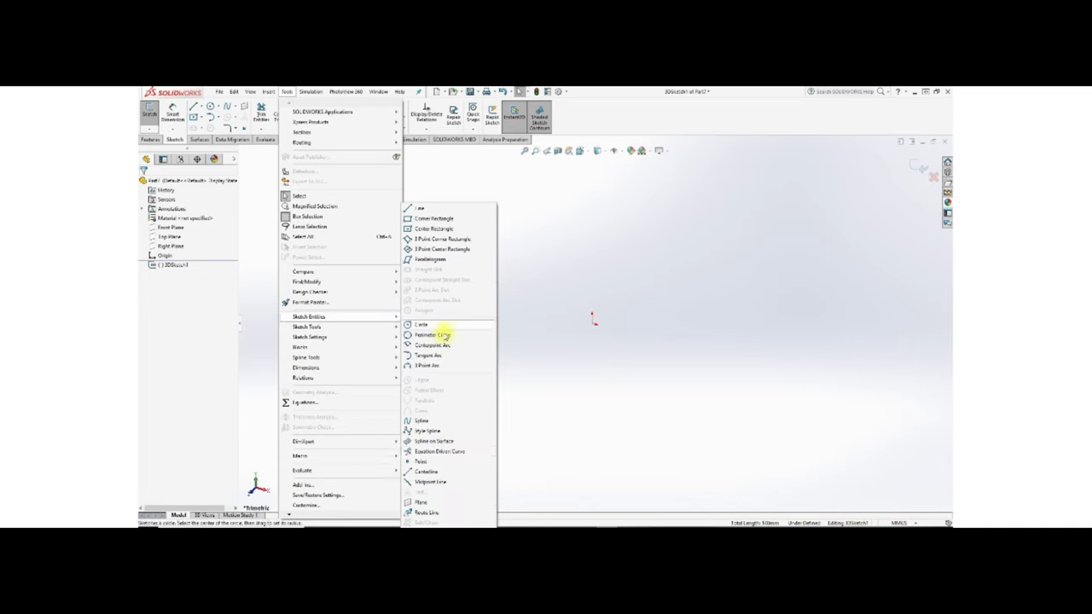
- Start an equation-driven curve and paste in the x, y and z parametric equations
click(451, 454)
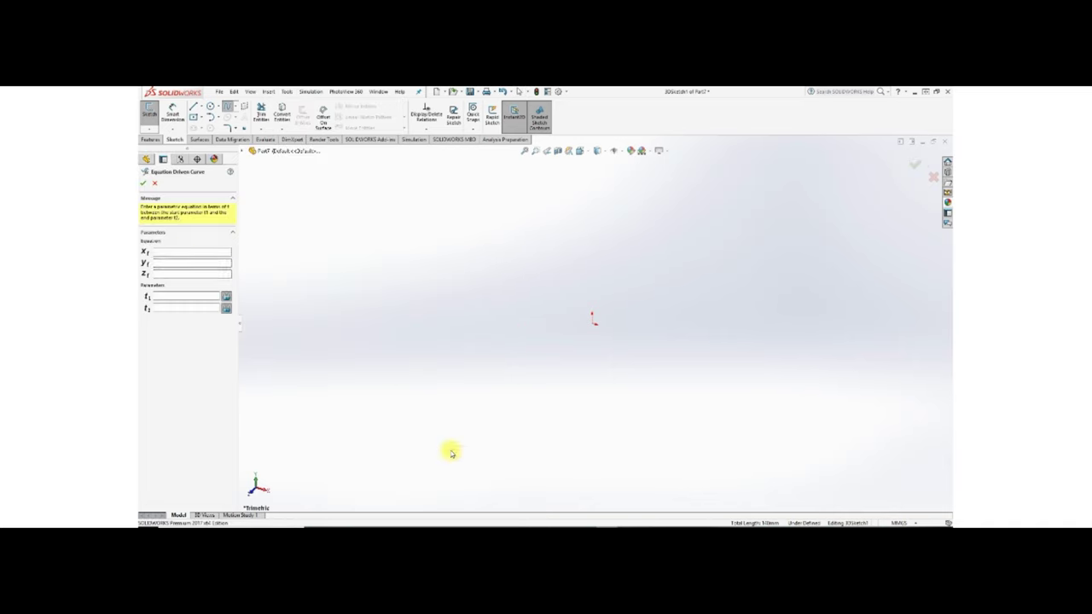
click(182, 250)
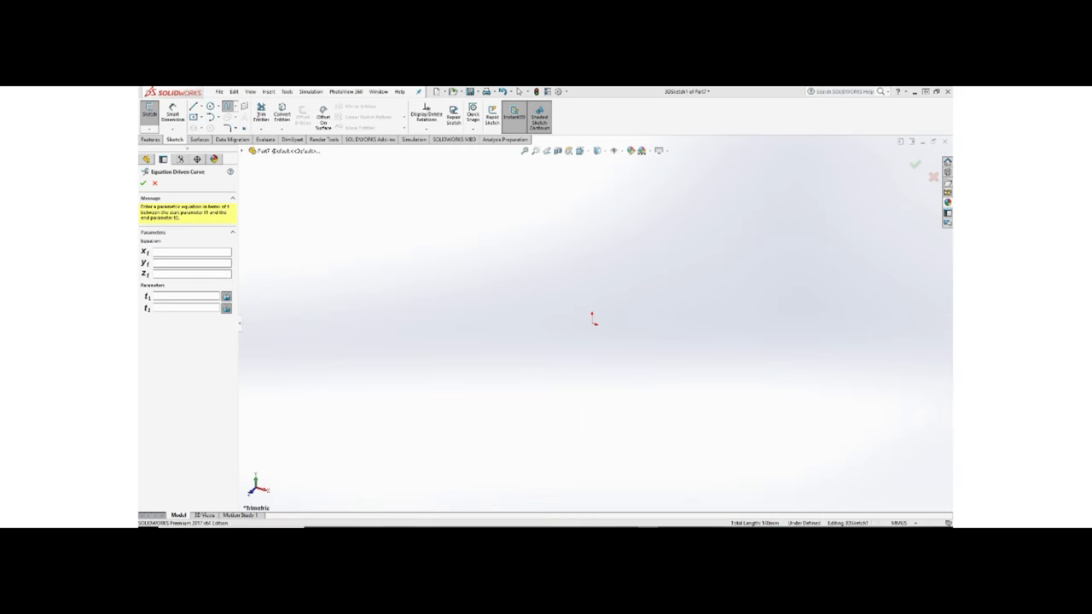
click(188, 252)
key(ctrl+v)
click(184, 263)
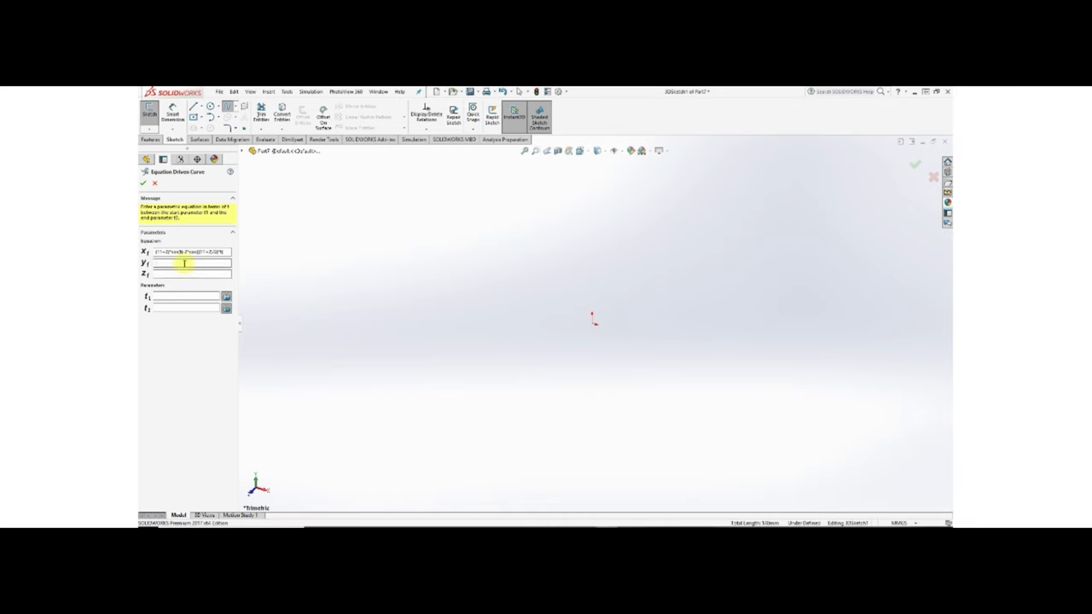
key(ctrl+v)
click(185, 273)
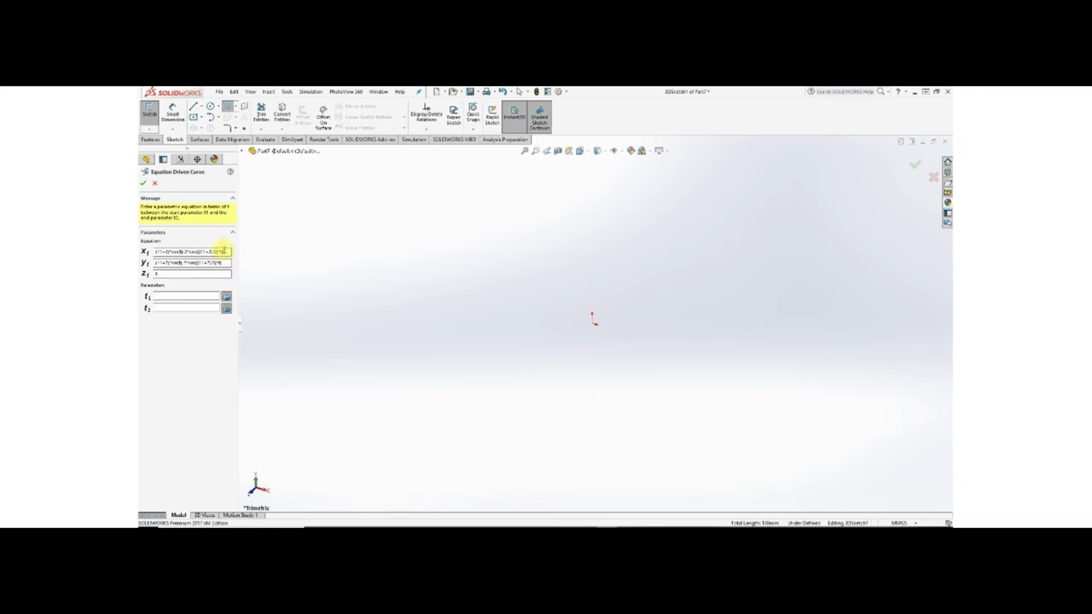
drag(225, 252, 157, 252)
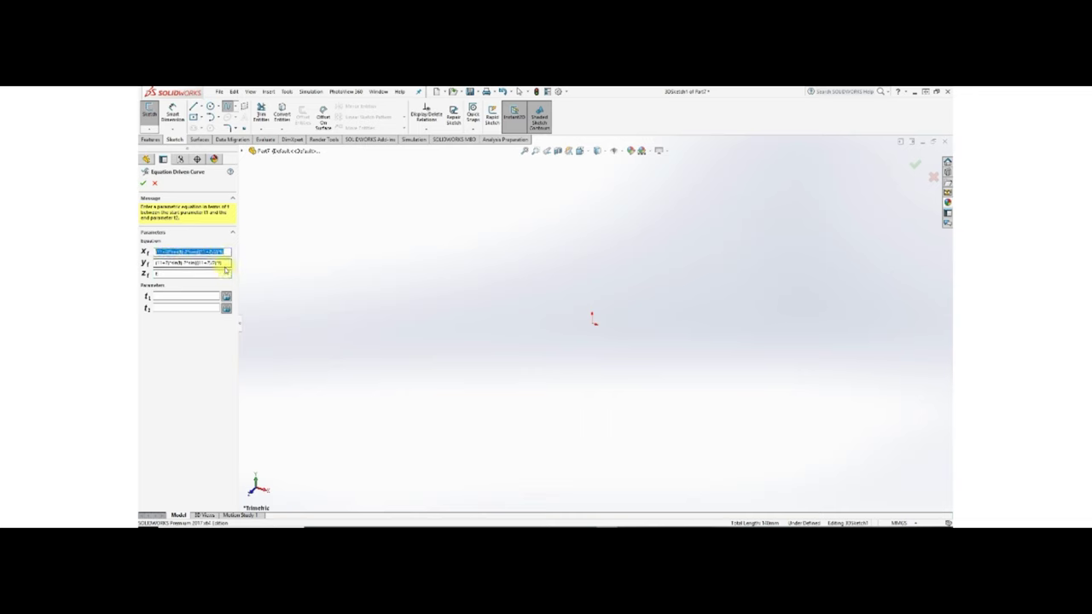
drag(226, 262, 174, 263)
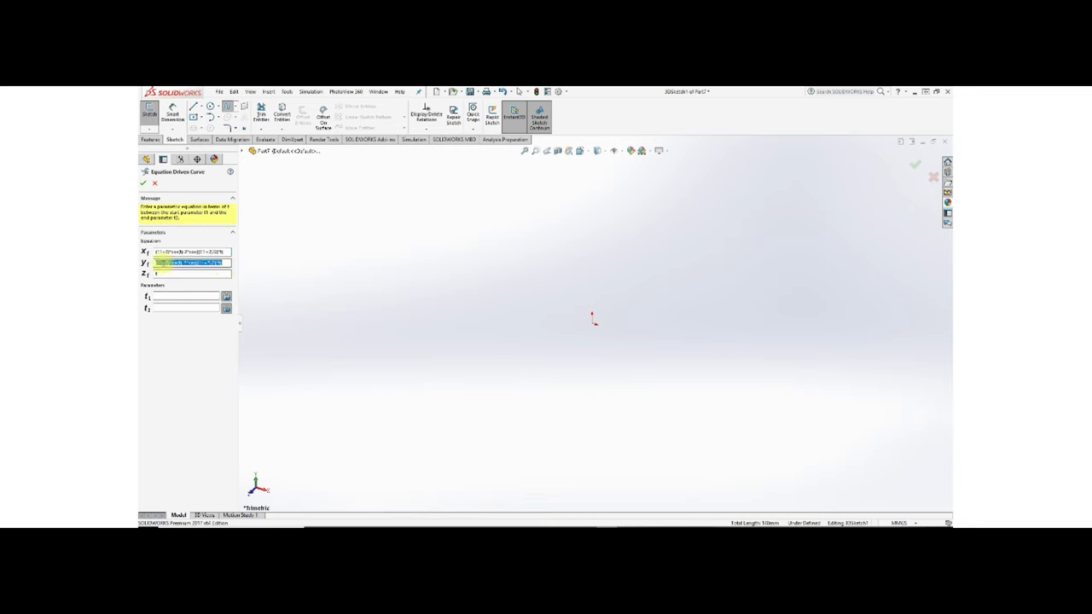
- Set t1 to 0 and t2 to a multiple of pi, check from the Front view, and accept
click(171, 296)
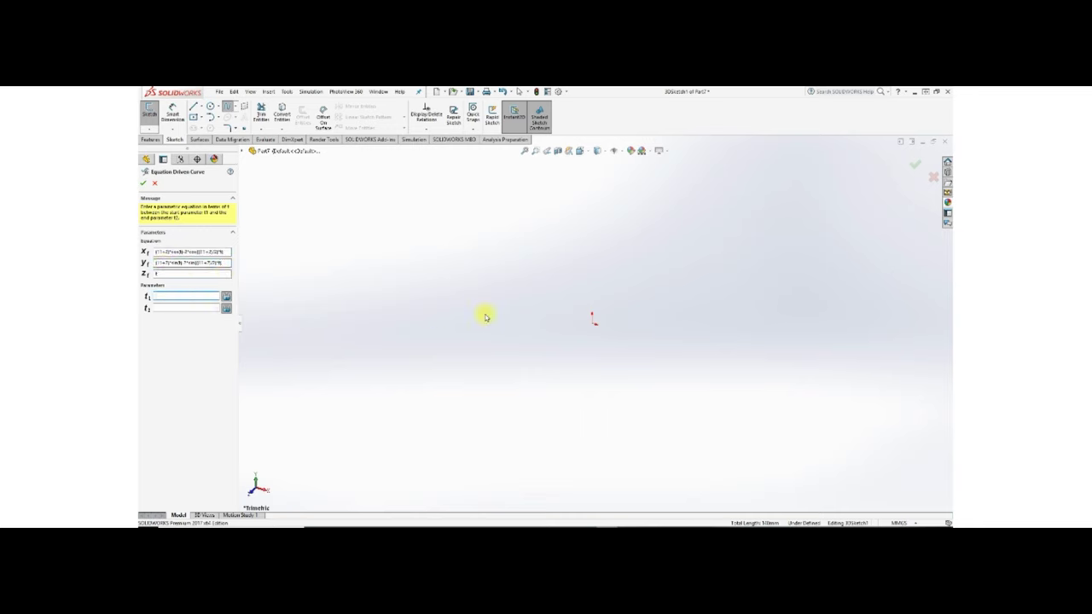
scroll(487, 312, down, 3)
text(0)
key(Tab)
text(2)
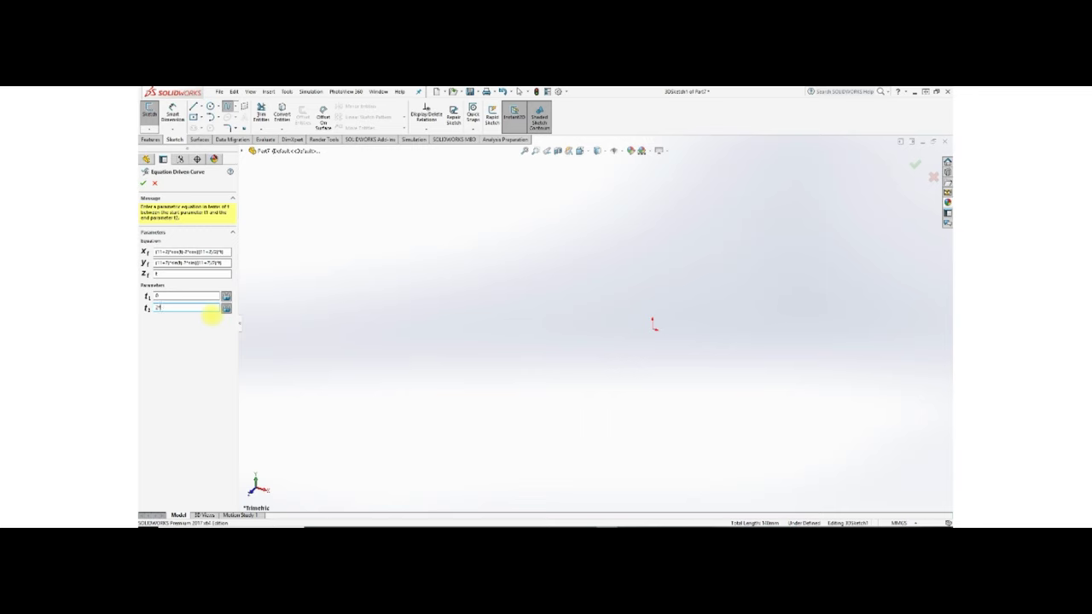
text(*pi)
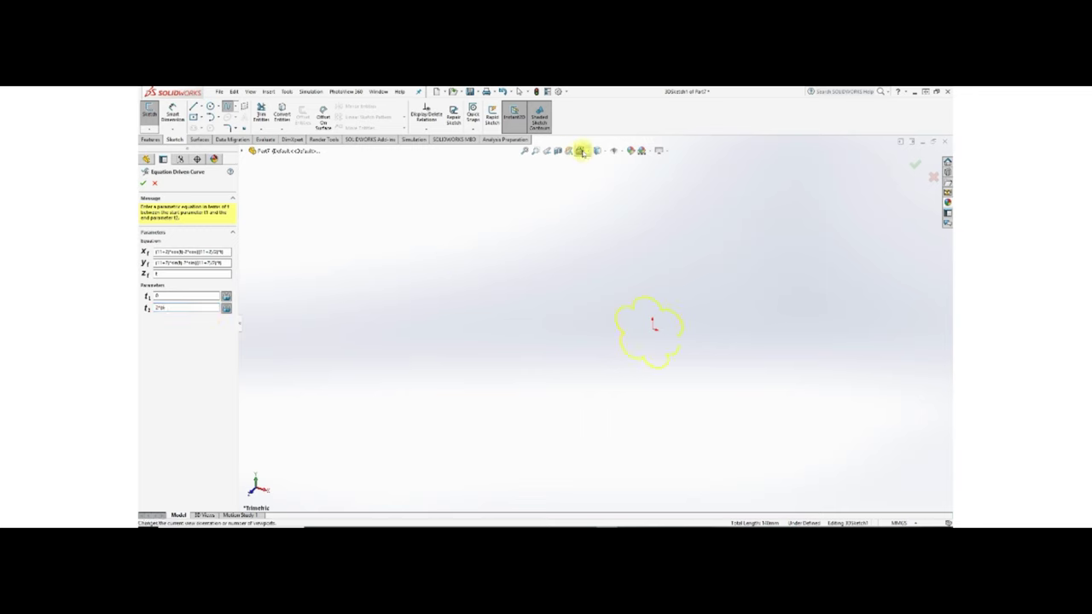
click(580, 151)
click(427, 376)
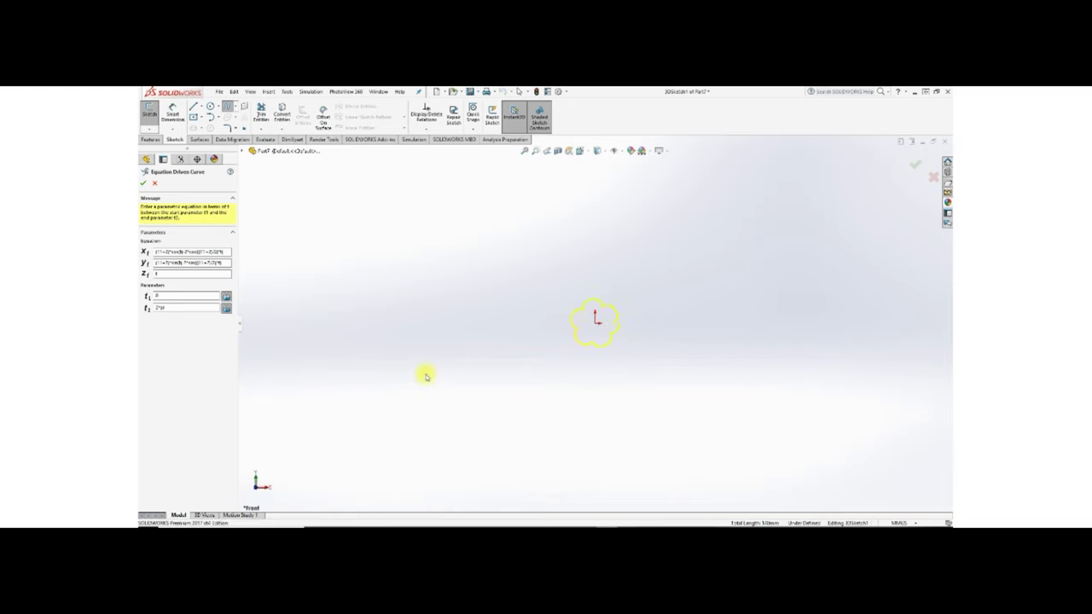
scroll(613, 329, down, 2)
scroll(609, 329, down, 2)
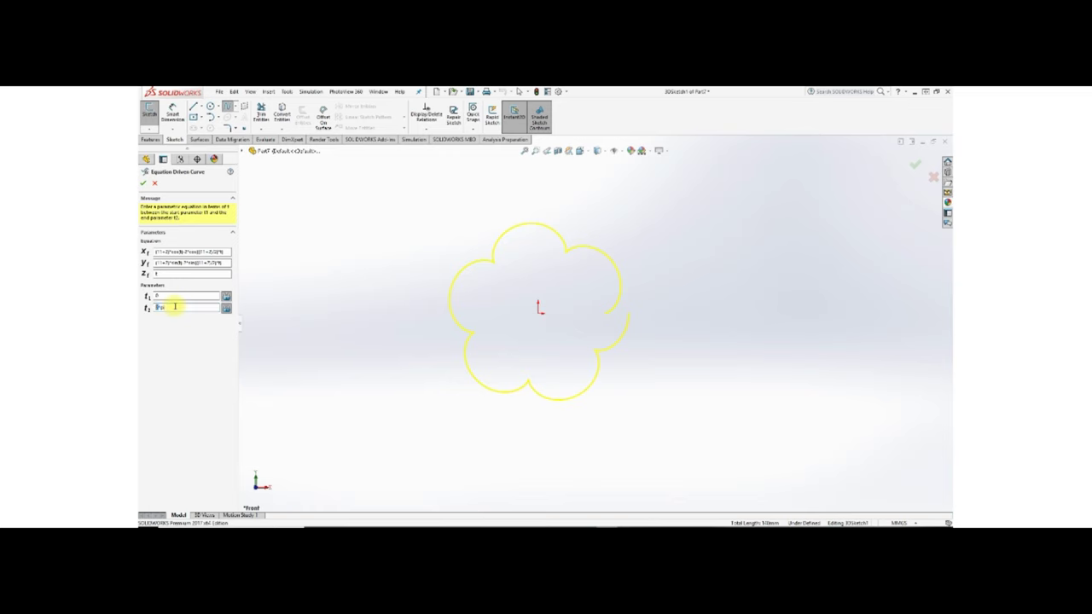
click(173, 307)
click(160, 334)
click(159, 308)
click(687, 305)
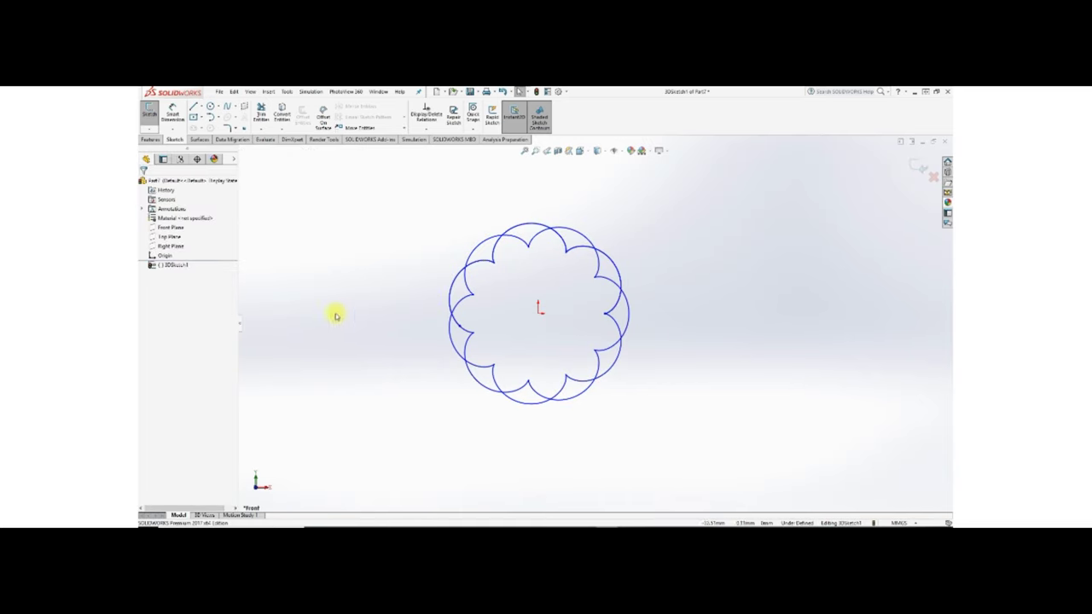
click(172, 266)
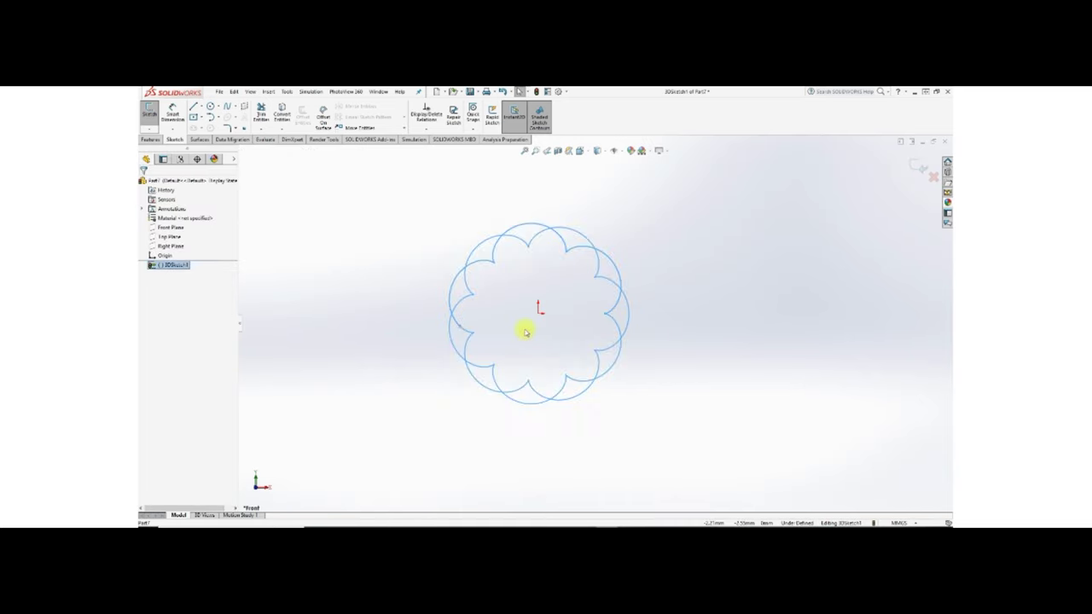
click(536, 397)
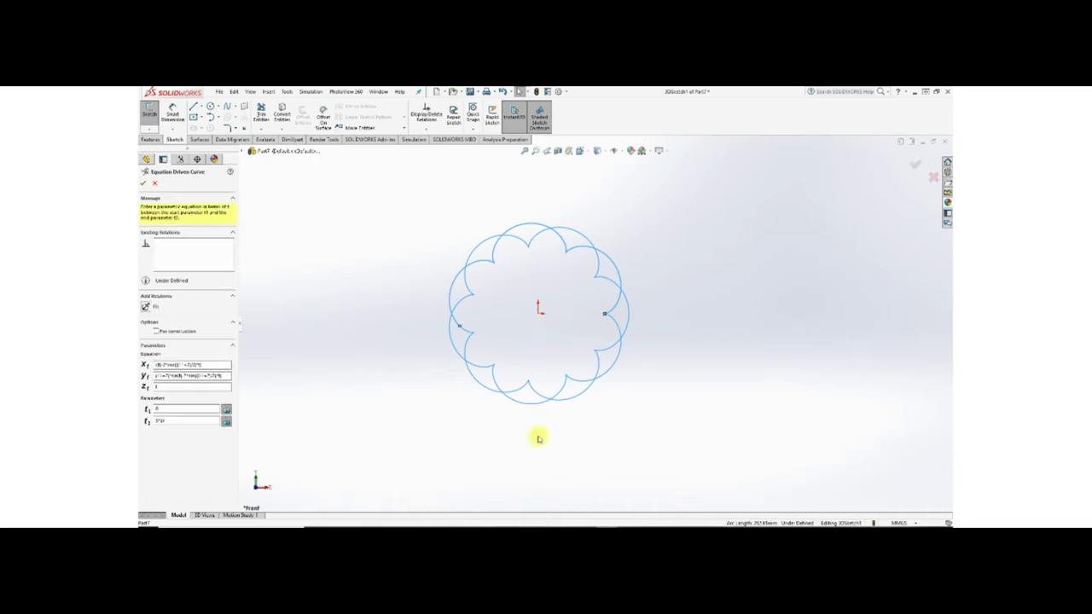
scroll(539, 437, down, 1)
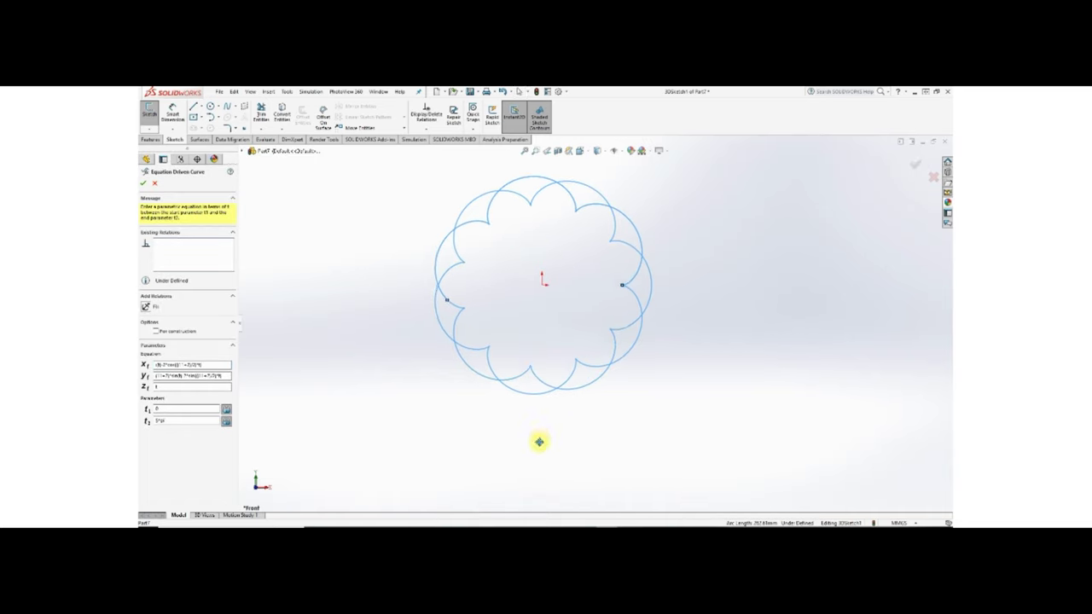
mouse_move(539, 437)
ctrl+middle_down()
mouse_move(539, 467)
mouse_move(570, 378)
mouse_move(516, 273)
mouse_move(405, 265)
mouse_move(329, 285)
mouse_move(295, 307)
mouse_move(287, 329)
ctrl+middle_up()
key(space)
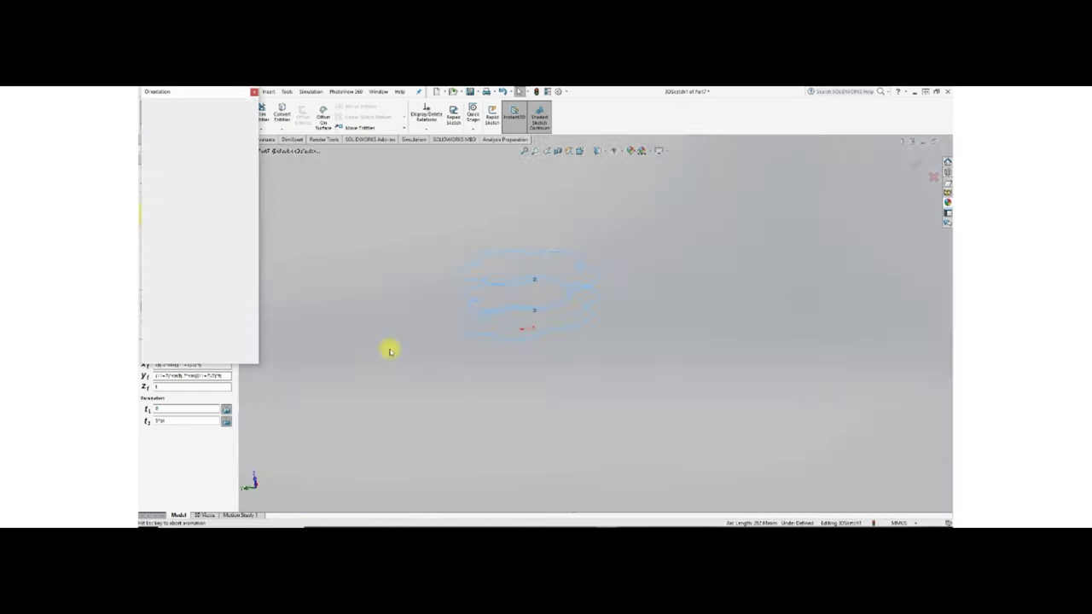
click(549, 327)
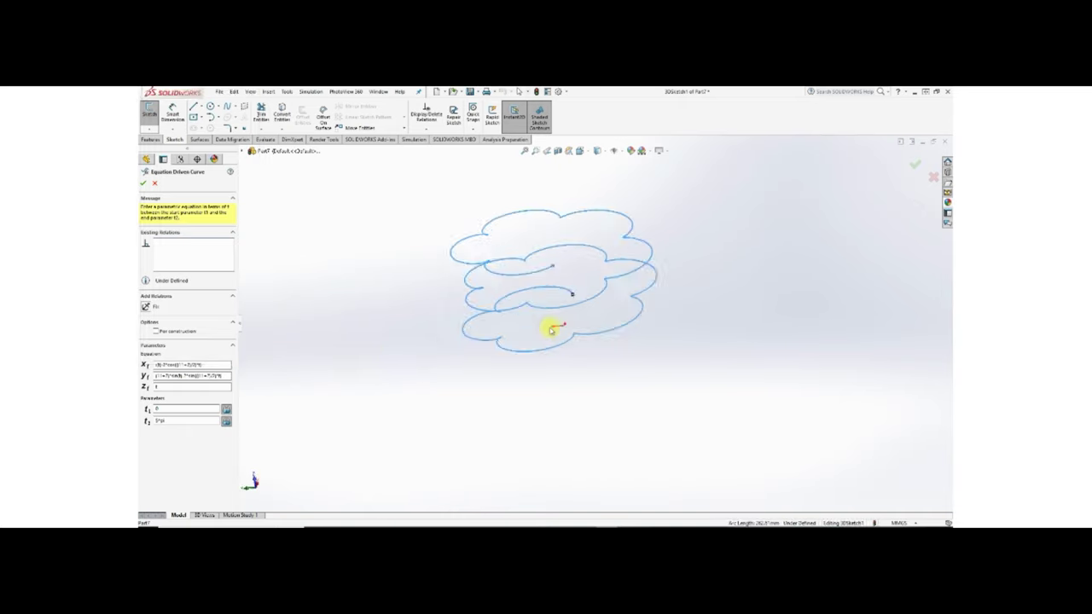
key(space)
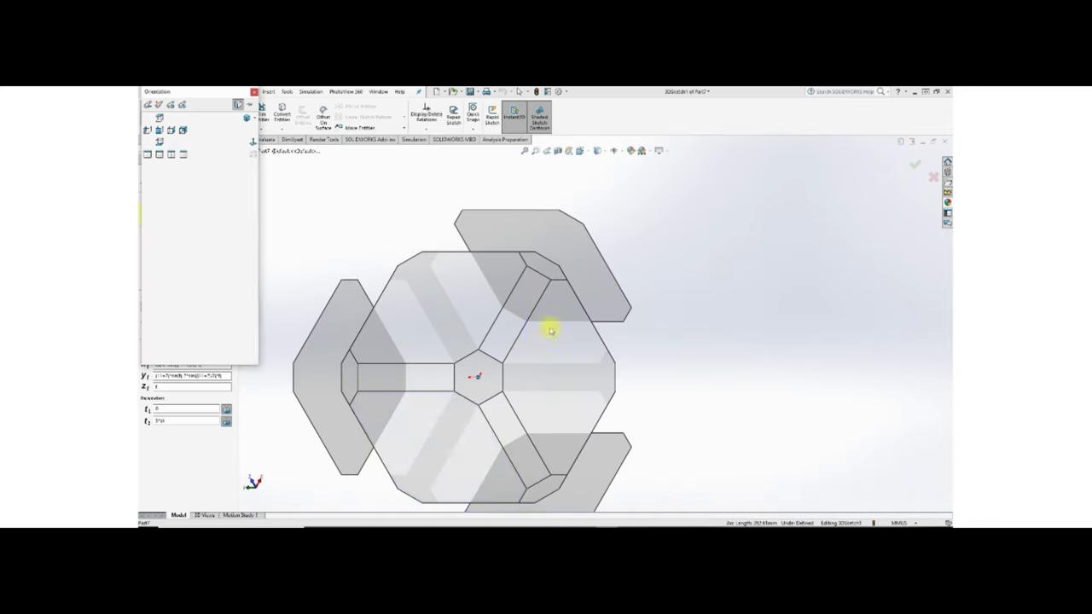
click(447, 431)
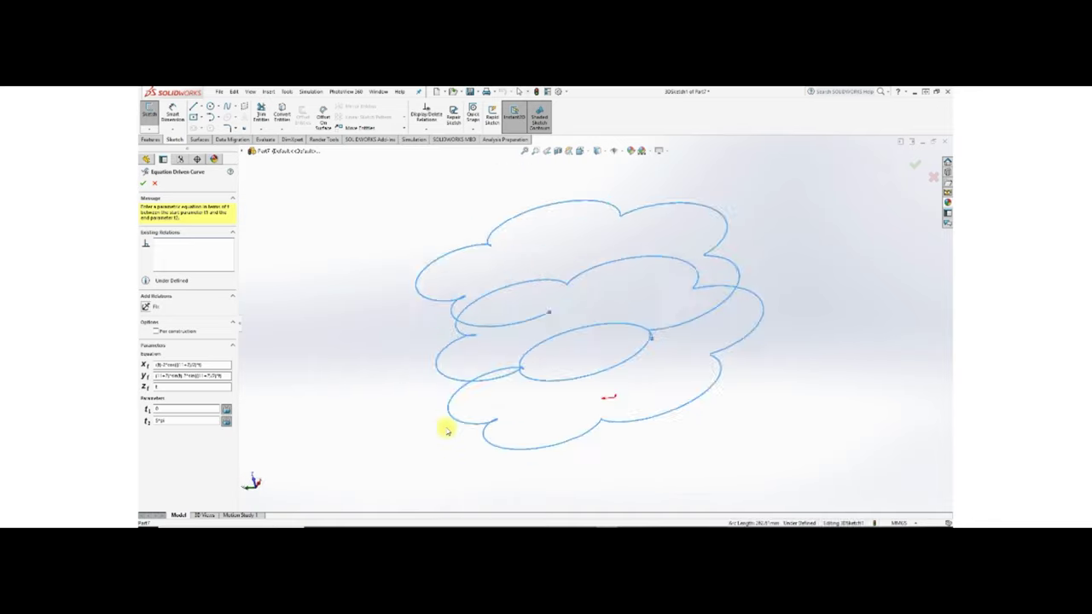
key(space)
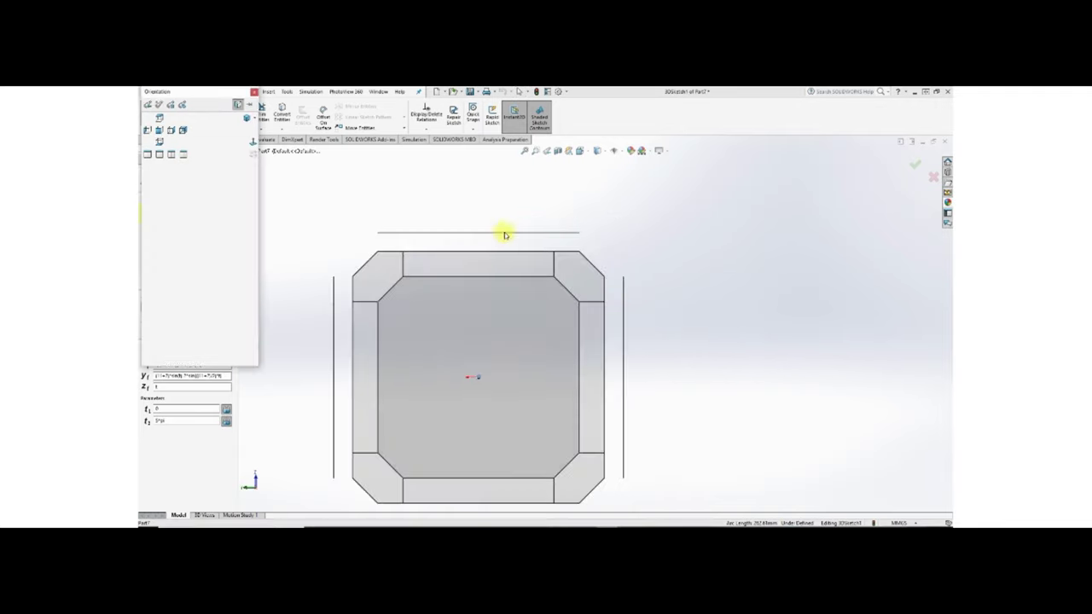
click(501, 257)
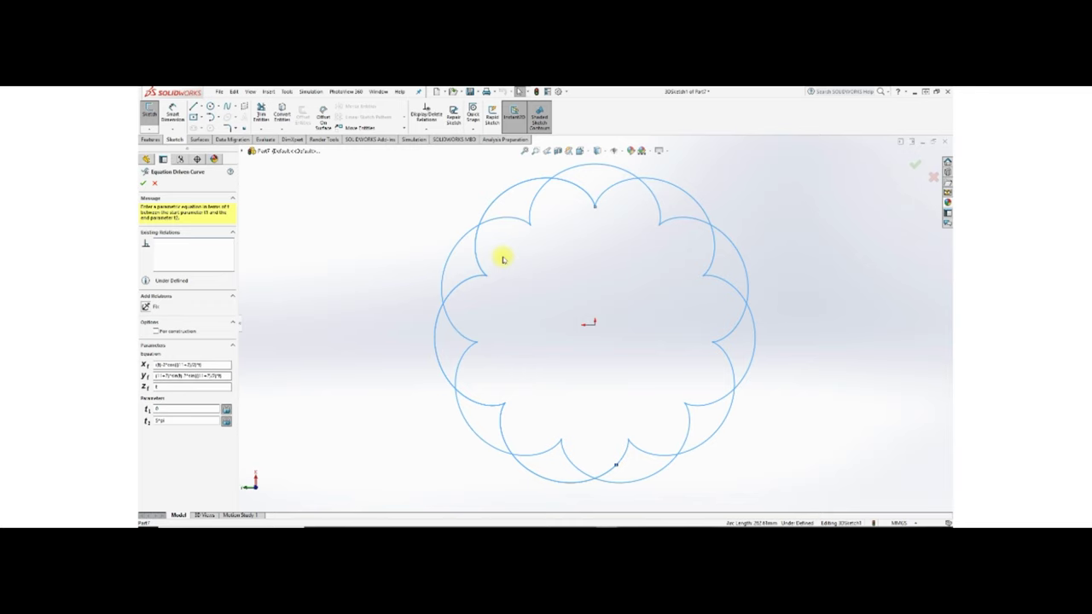
click(144, 184)
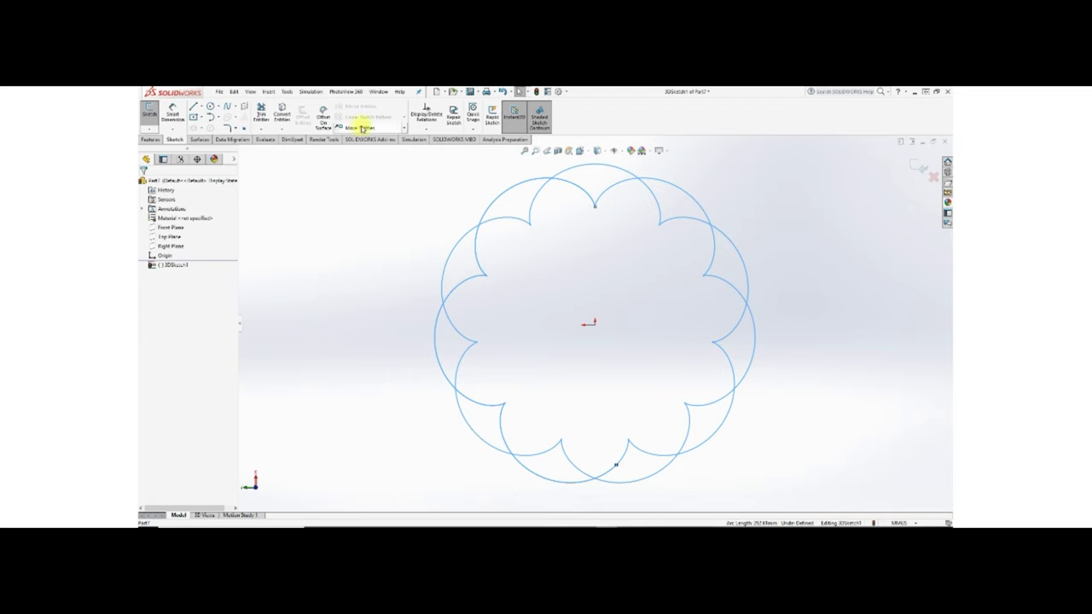
- Exit the 3D sketch and create Plane1 perpendicular to the curve at its end point
click(268, 91)
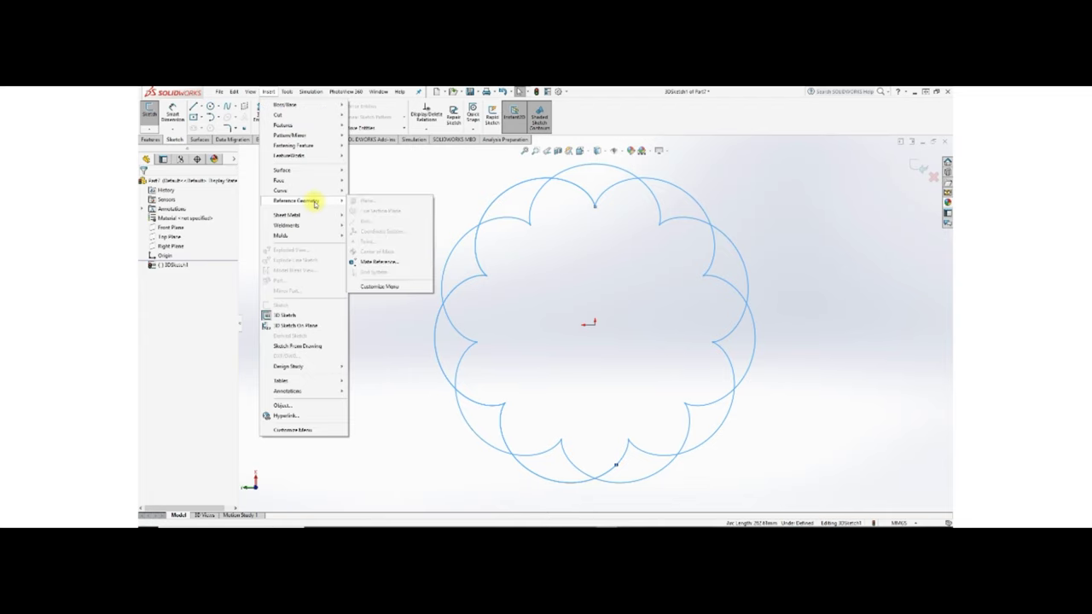
click(925, 166)
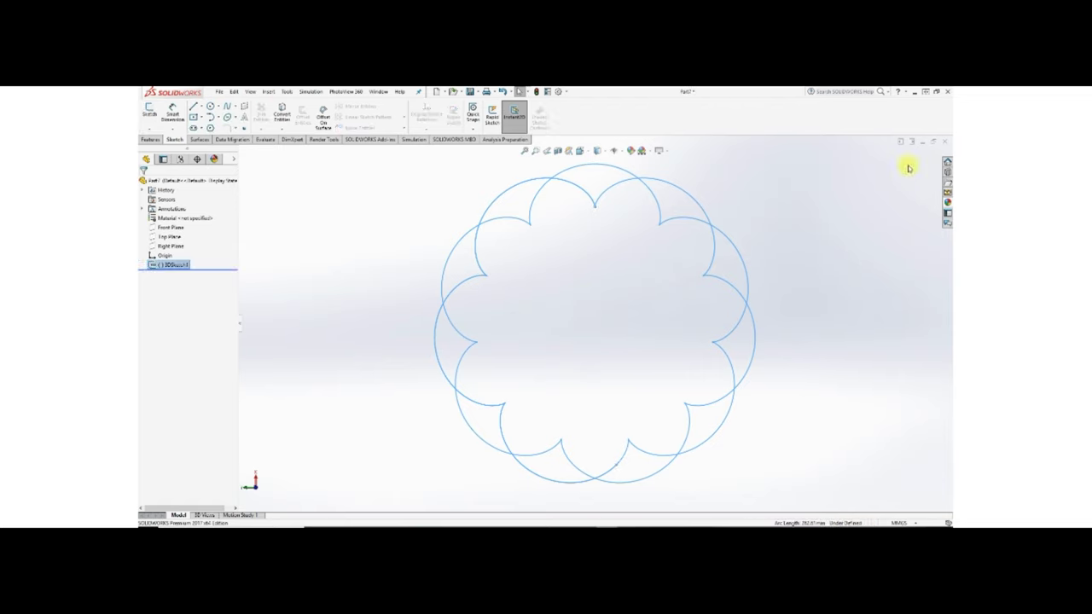
click(285, 92)
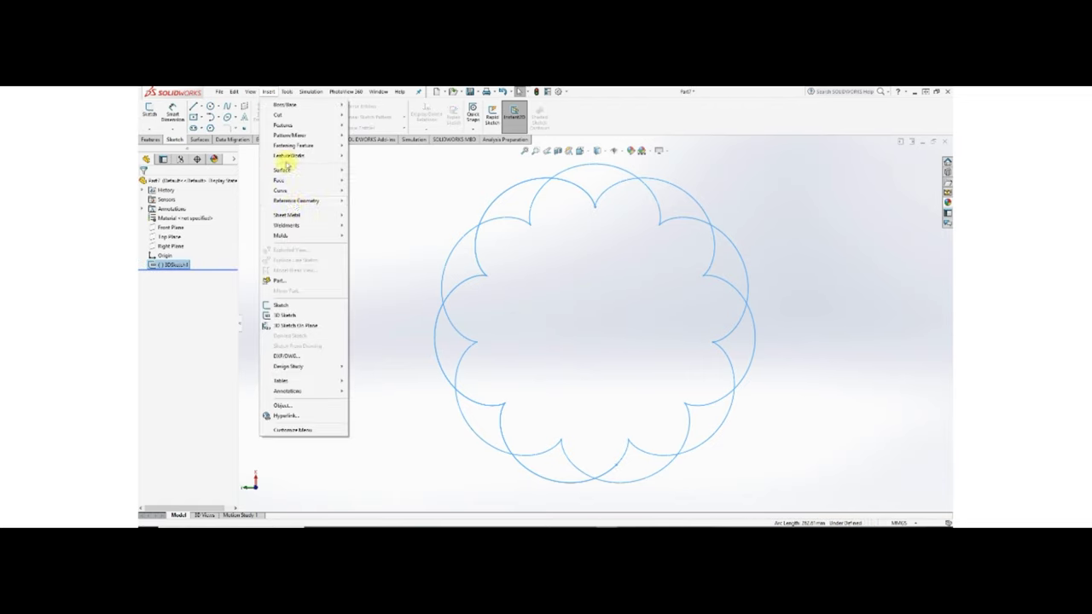
mouse_move(296, 200)
click(367, 202)
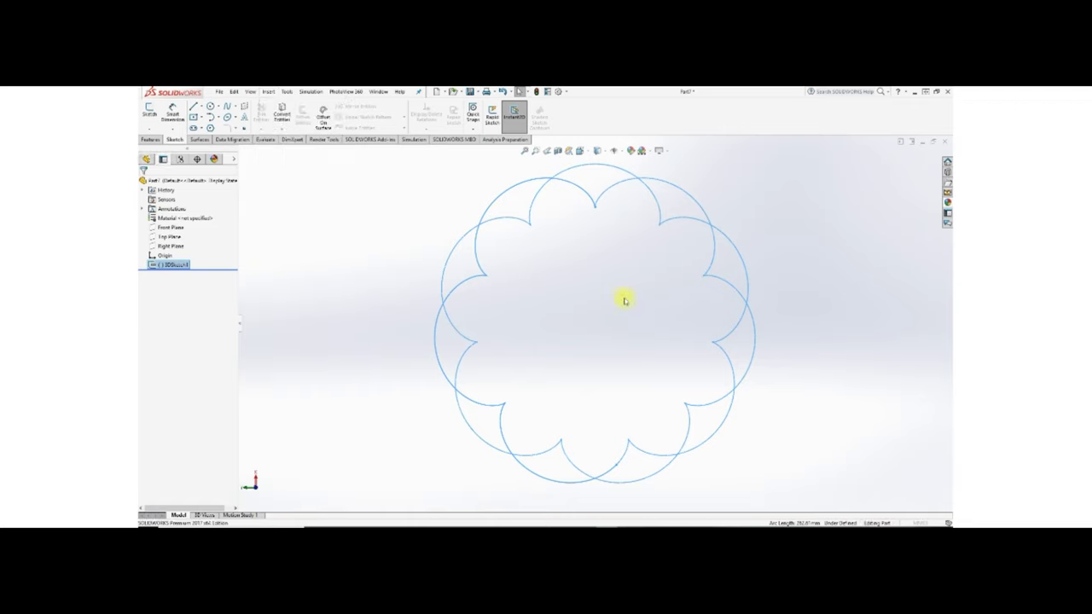
middle_drag(602, 351, 606, 279)
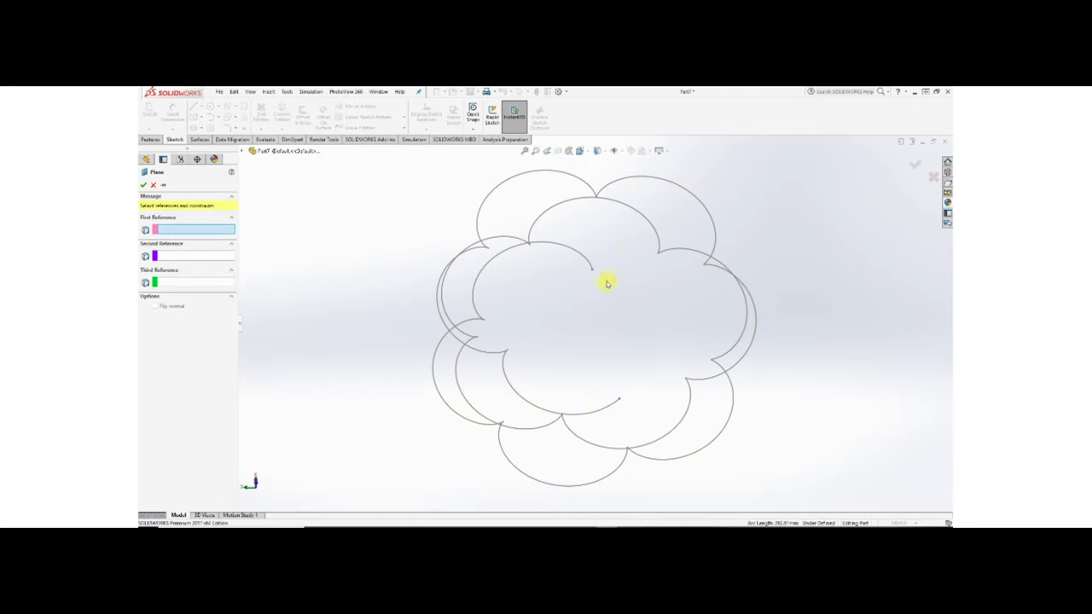
click(611, 410)
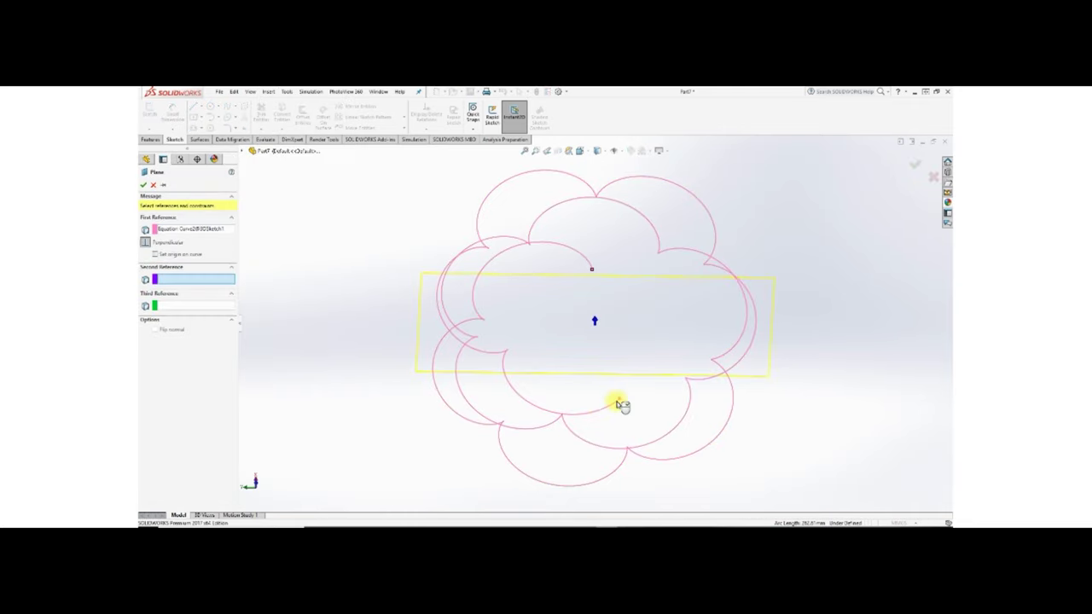
click(623, 402)
key(Return)
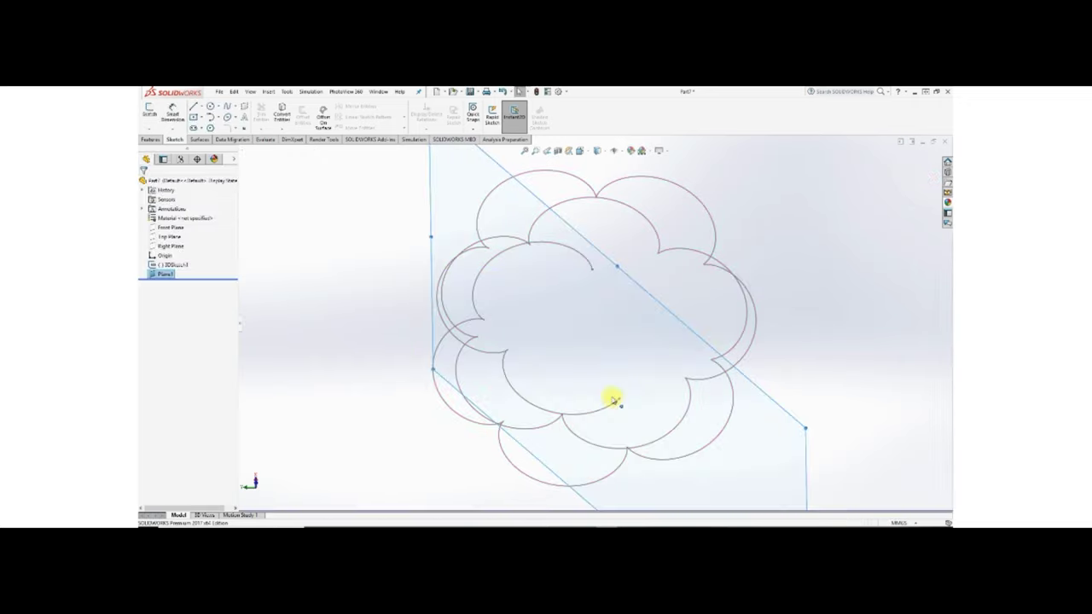
- Turn the view Normal To Plane1 and bring up its options for sketching
right_click(168, 273)
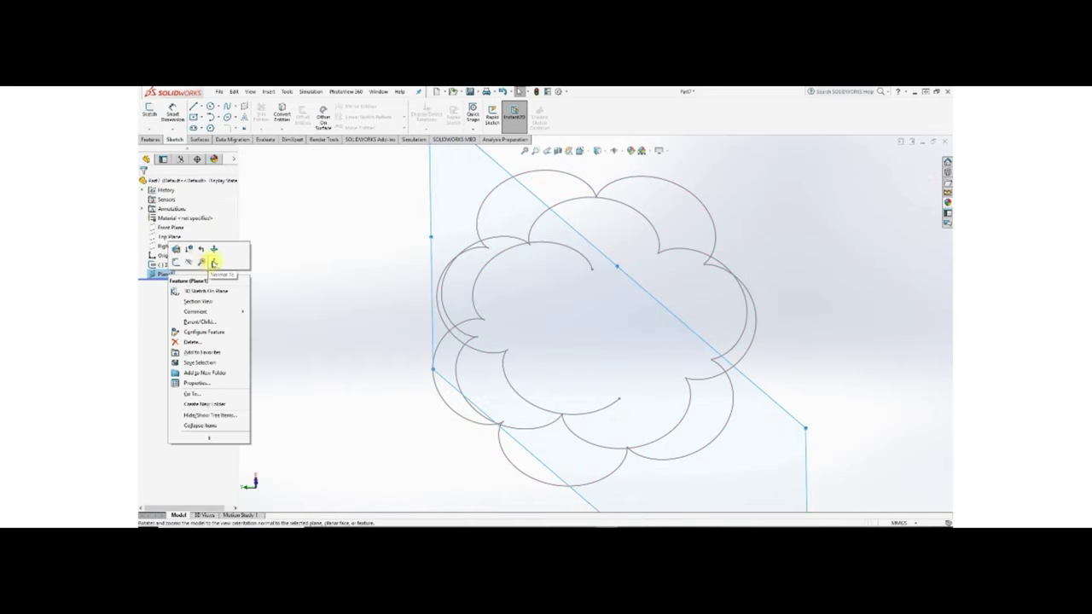
click(213, 249)
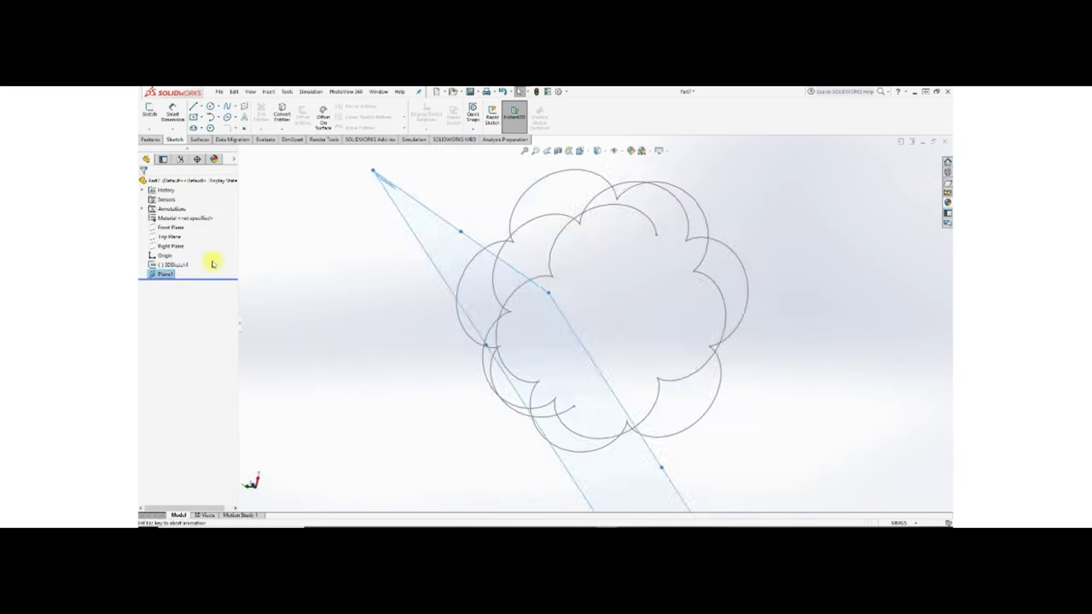
right_click(165, 274)
- Sketch a circle of radius 8 on Plane1 centred at the curve's end point, then exit
click(176, 258)
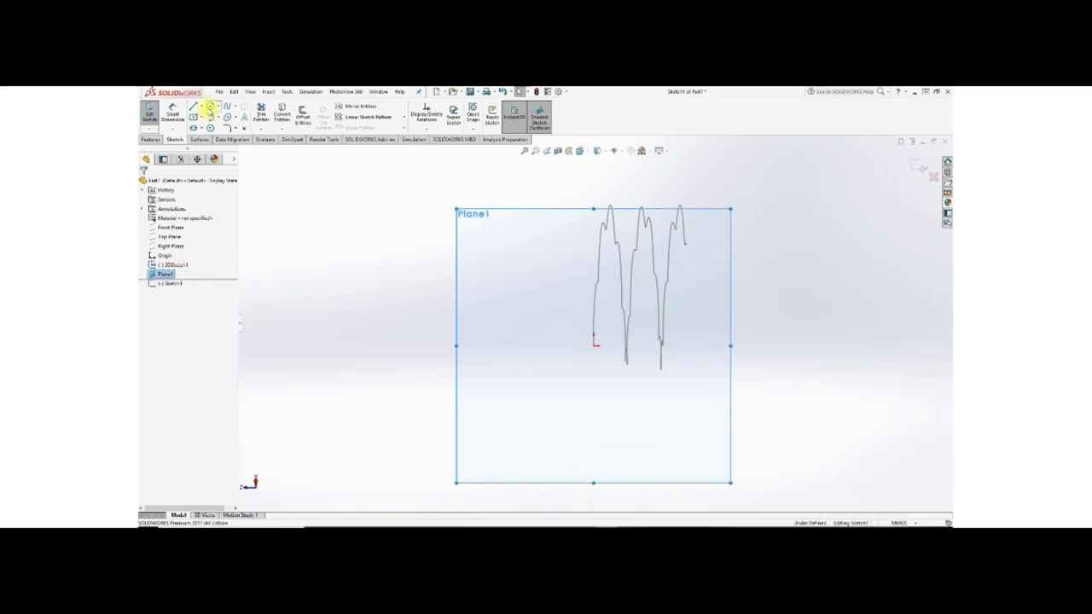
click(211, 105)
click(595, 347)
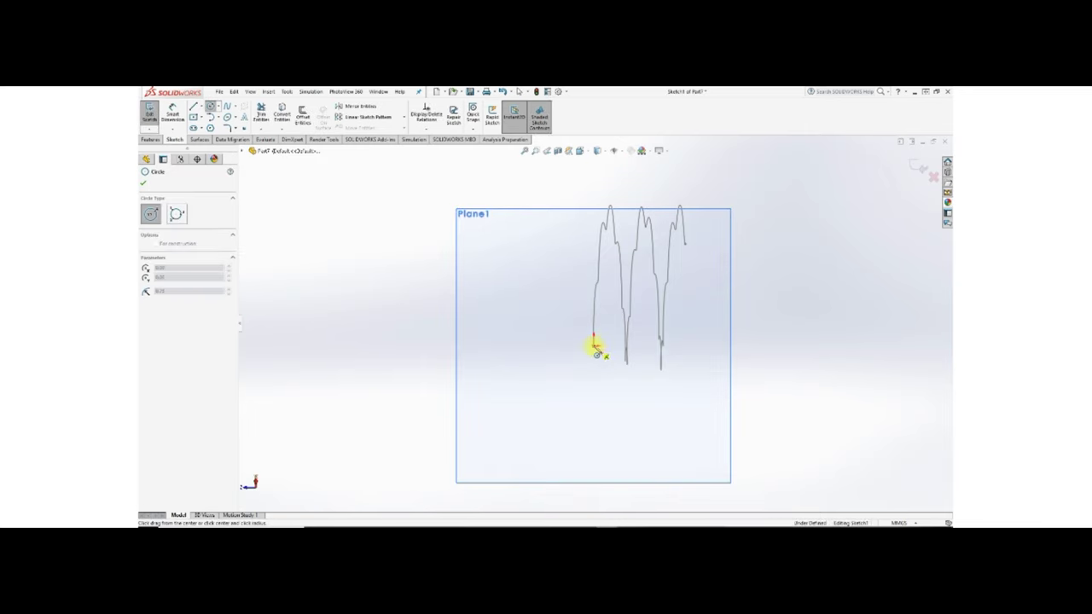
text(8)
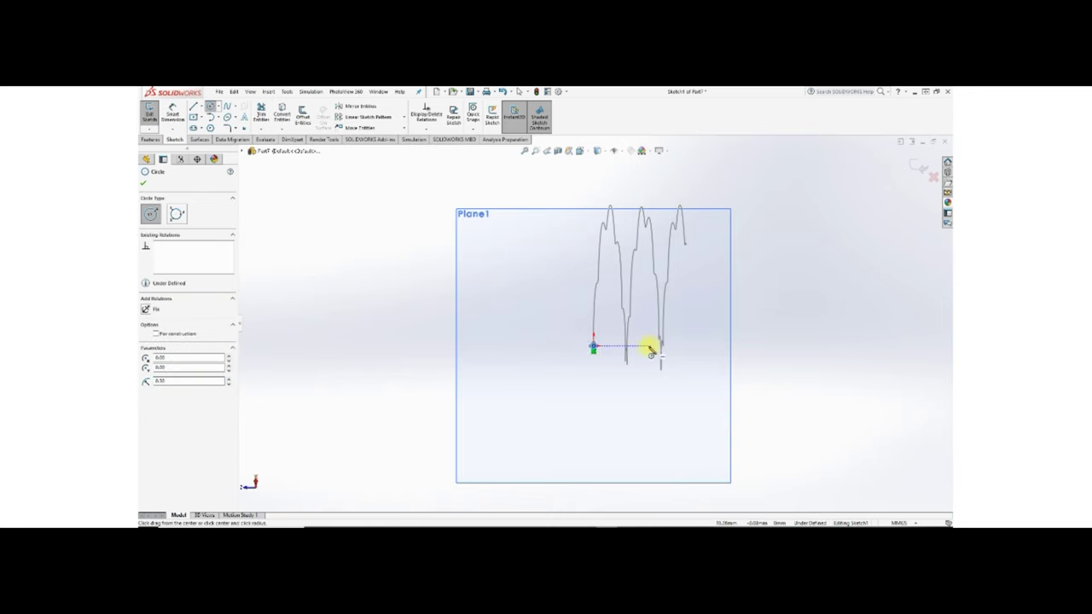
mouse_move(604, 373)
middle_down()
mouse_move(653, 350)
mouse_move(692, 309)
mouse_move(677, 214)
mouse_move(628, 221)
mouse_move(645, 264)
middle_up()
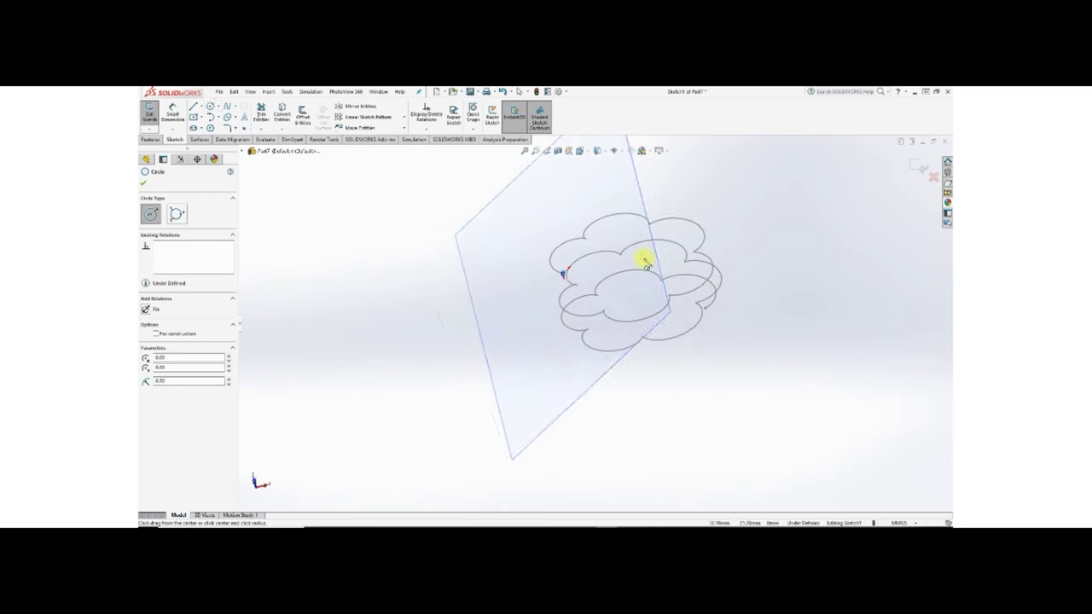
click(920, 166)
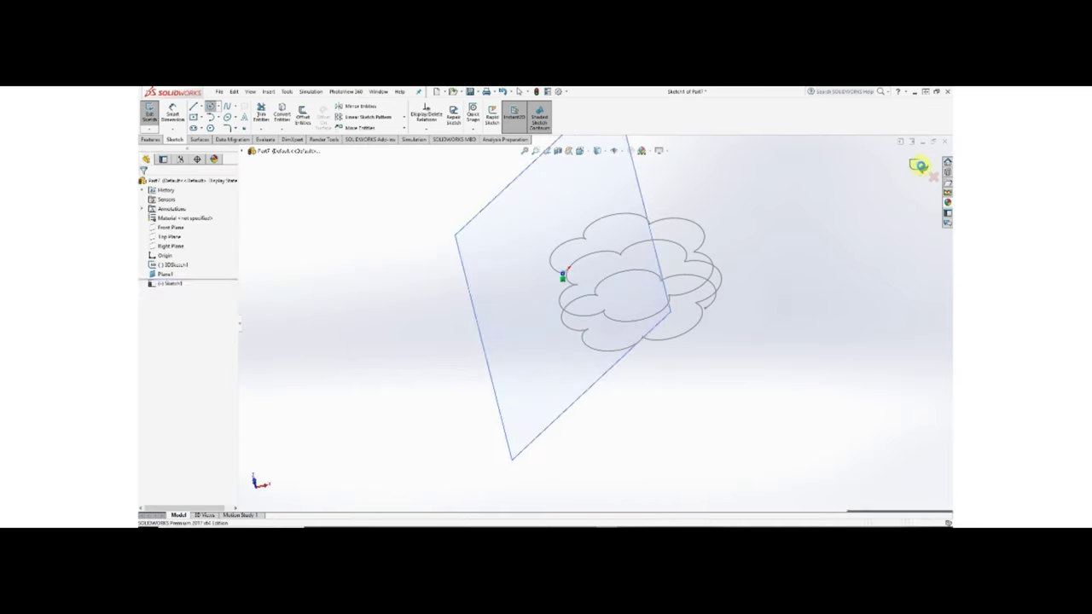
click(151, 139)
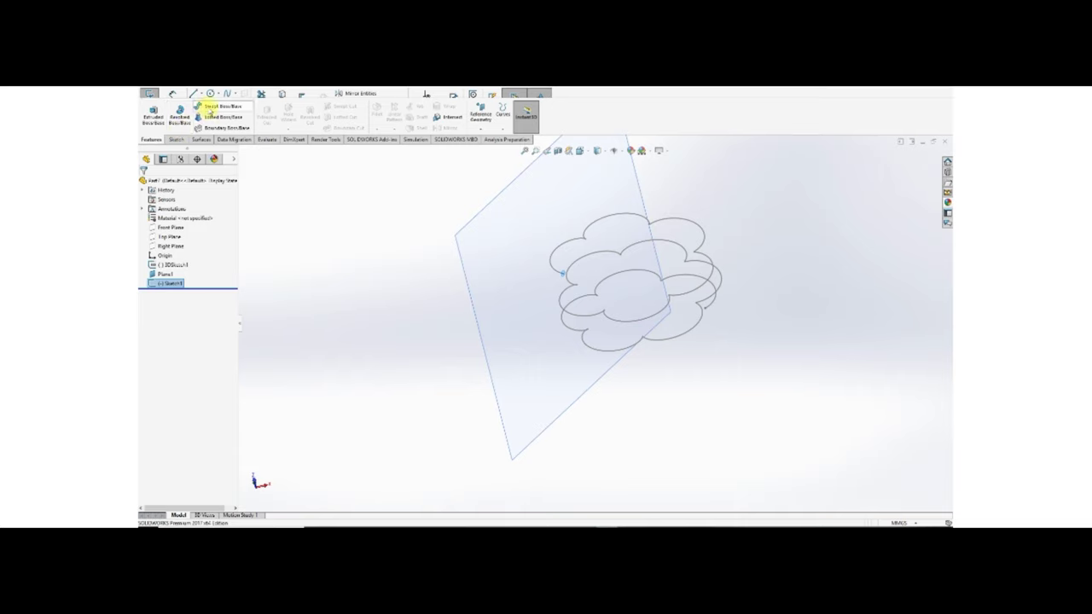
click(211, 107)
scroll(565, 244, down, 3)
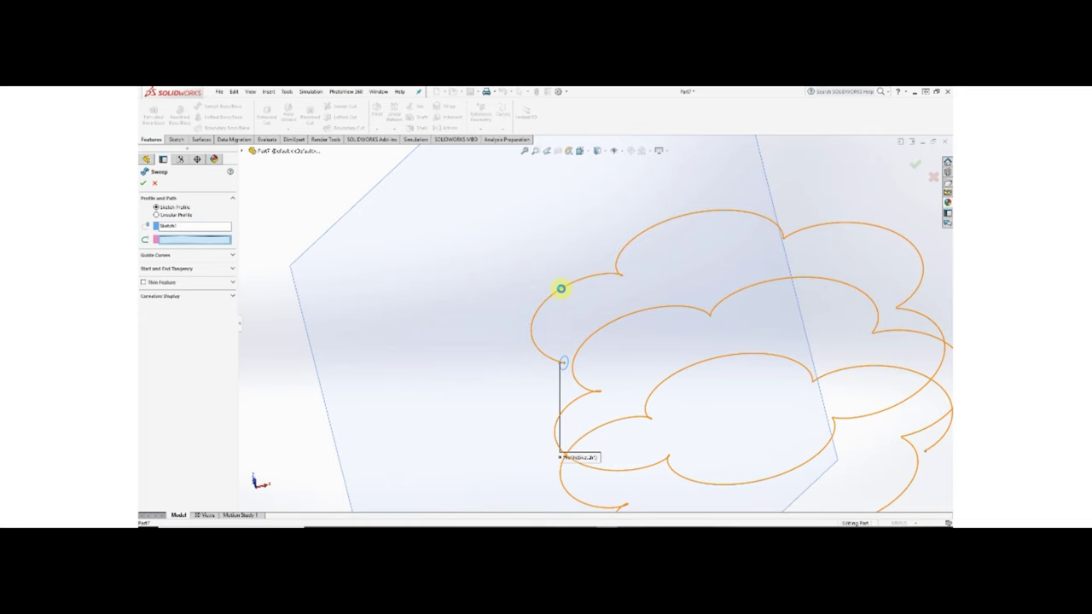
click(658, 321)
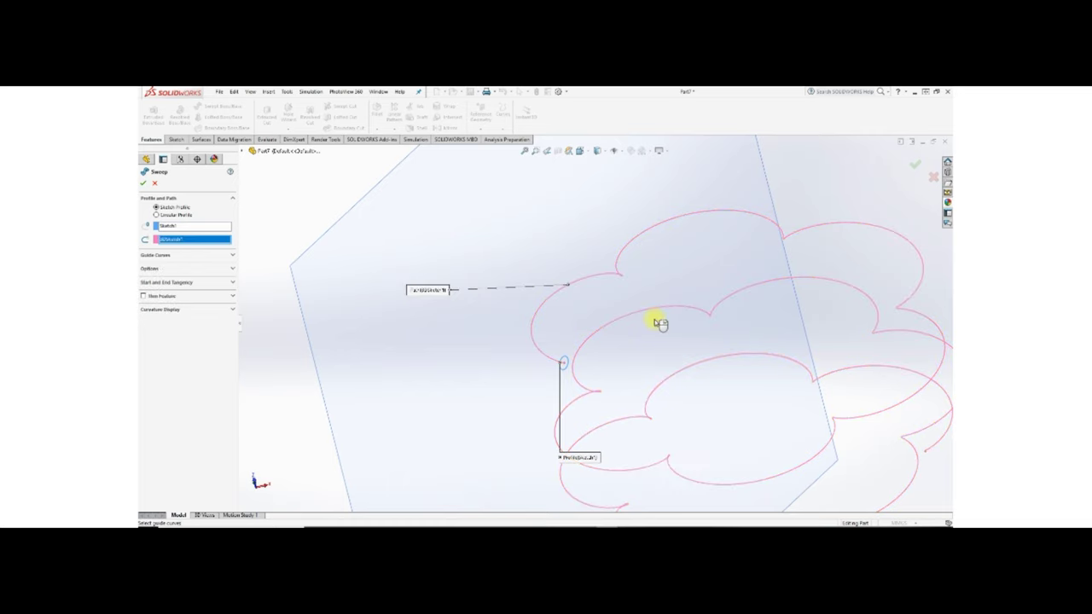
middle_drag(660, 323, 591, 319)
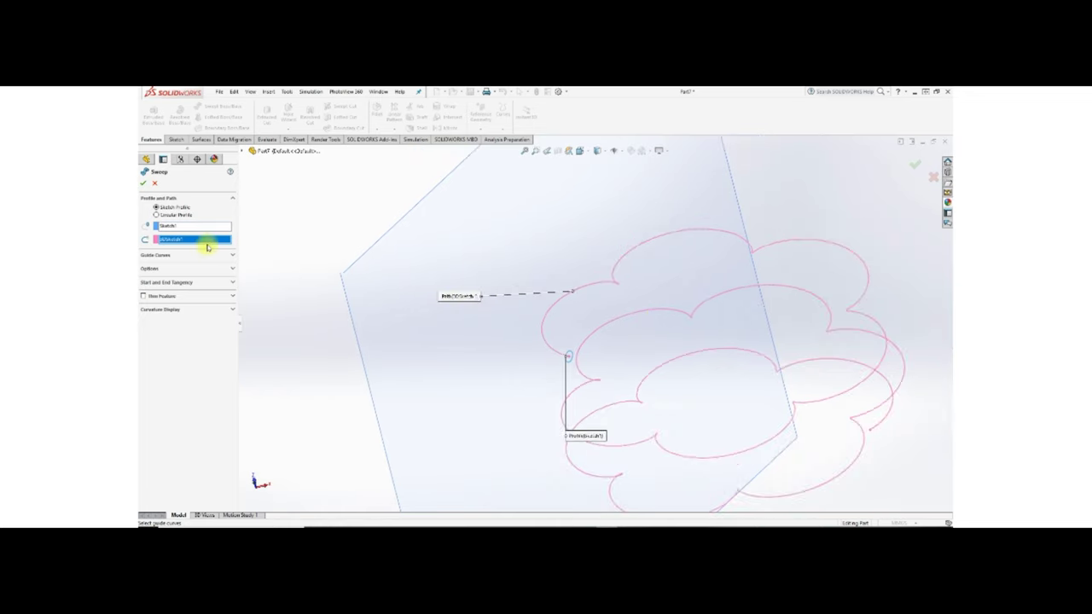
scroll(585, 378, up, 3)
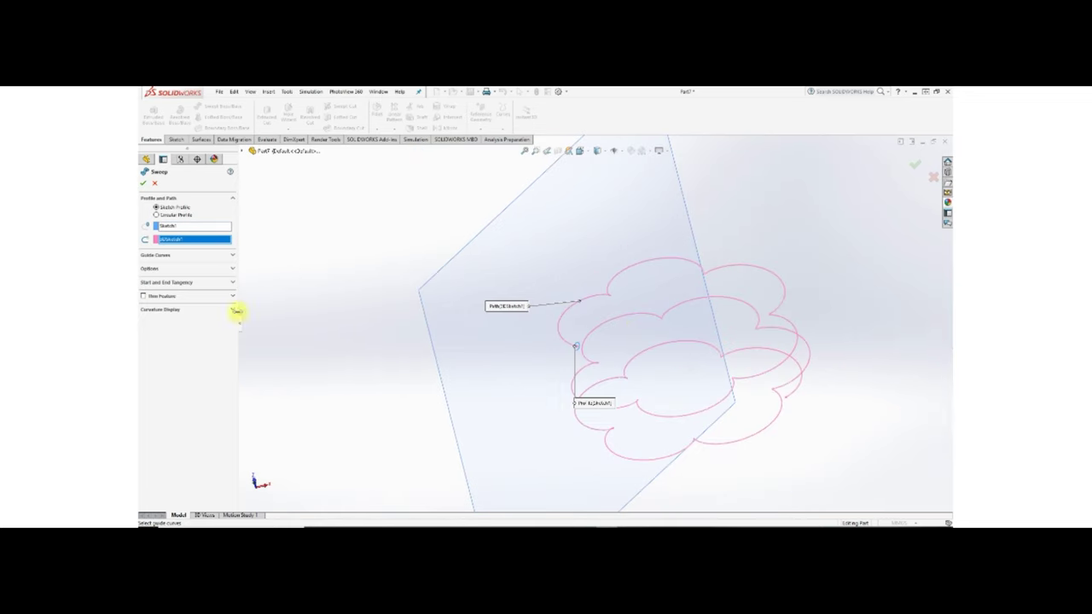
click(236, 312)
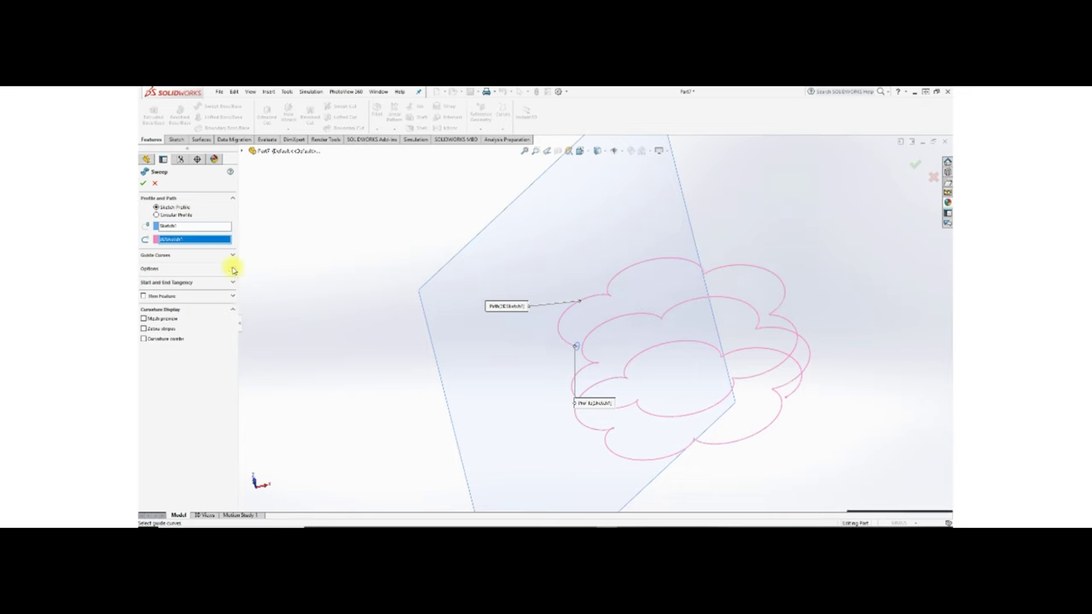
click(233, 270)
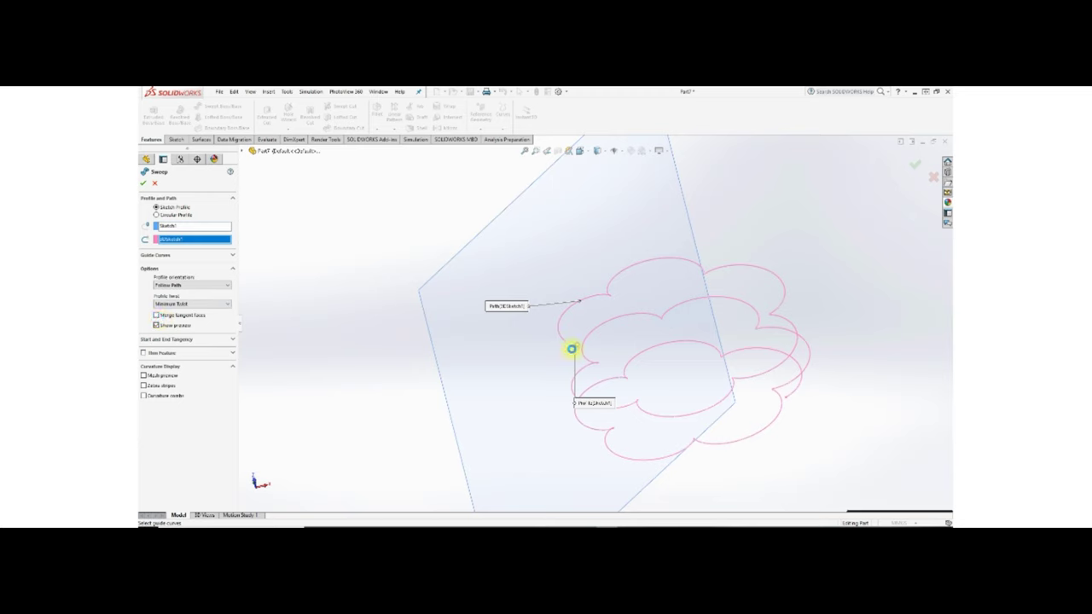
middle_drag(585, 349, 588, 323)
scroll(589, 323, up, 3)
scroll(585, 333, up, 3)
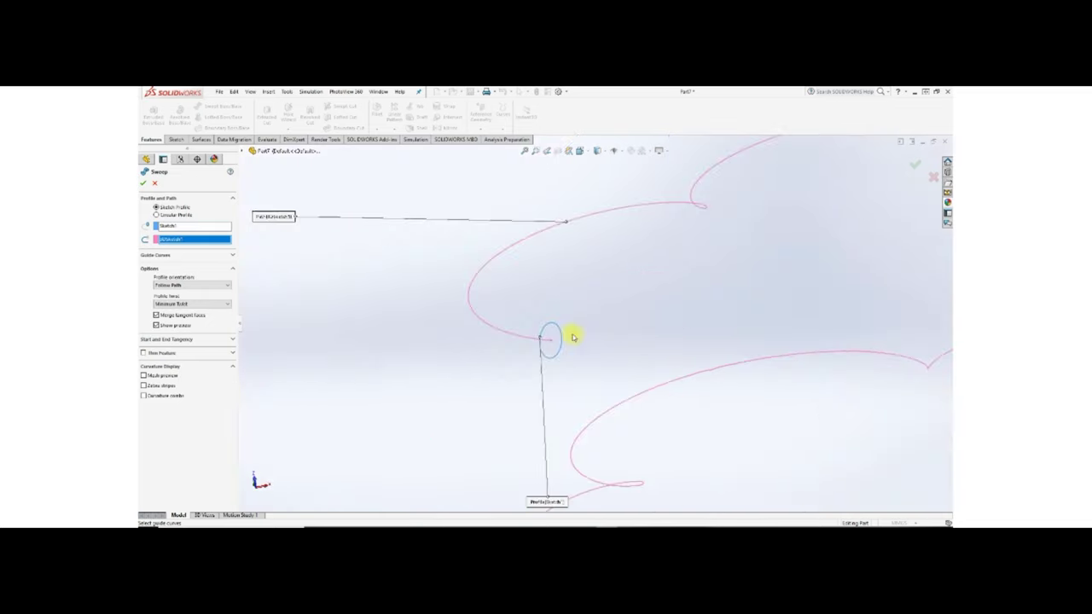
click(561, 342)
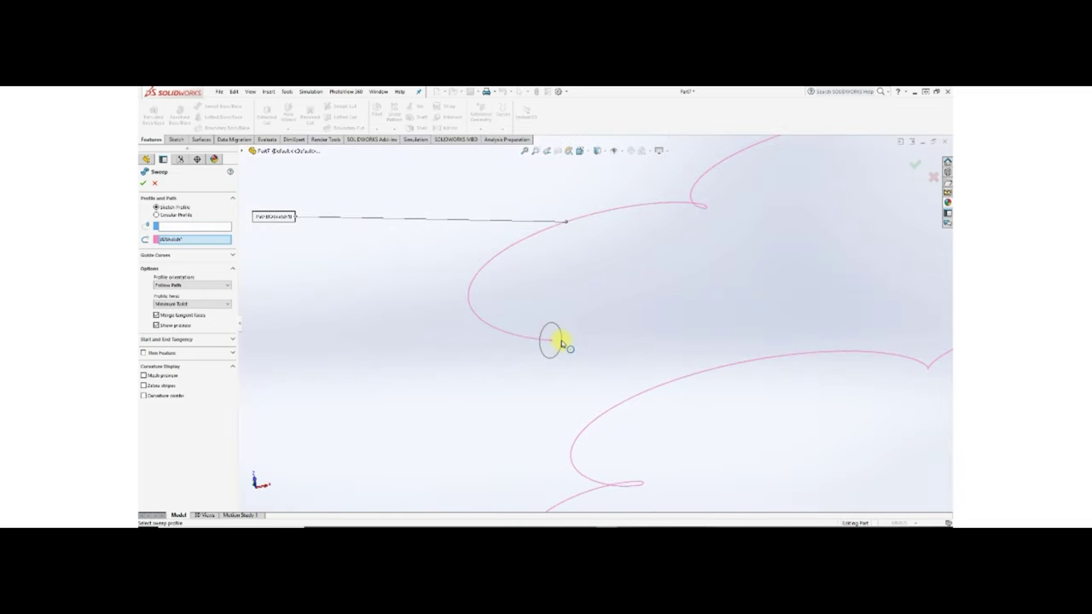
click(155, 183)
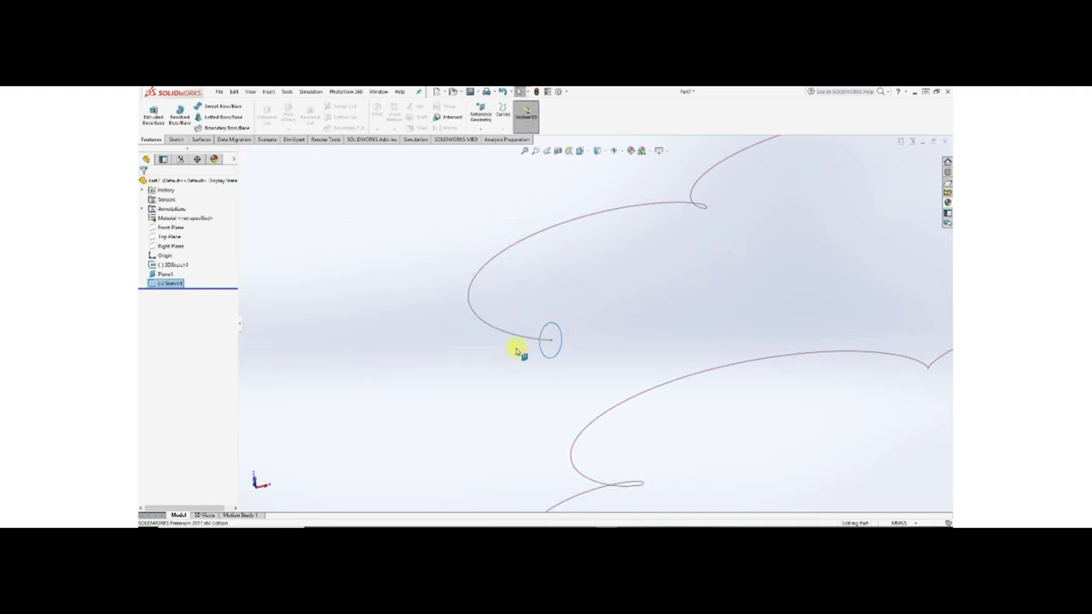
- Change the profile circle's radius to 0.25 and accept the edit
click(545, 356)
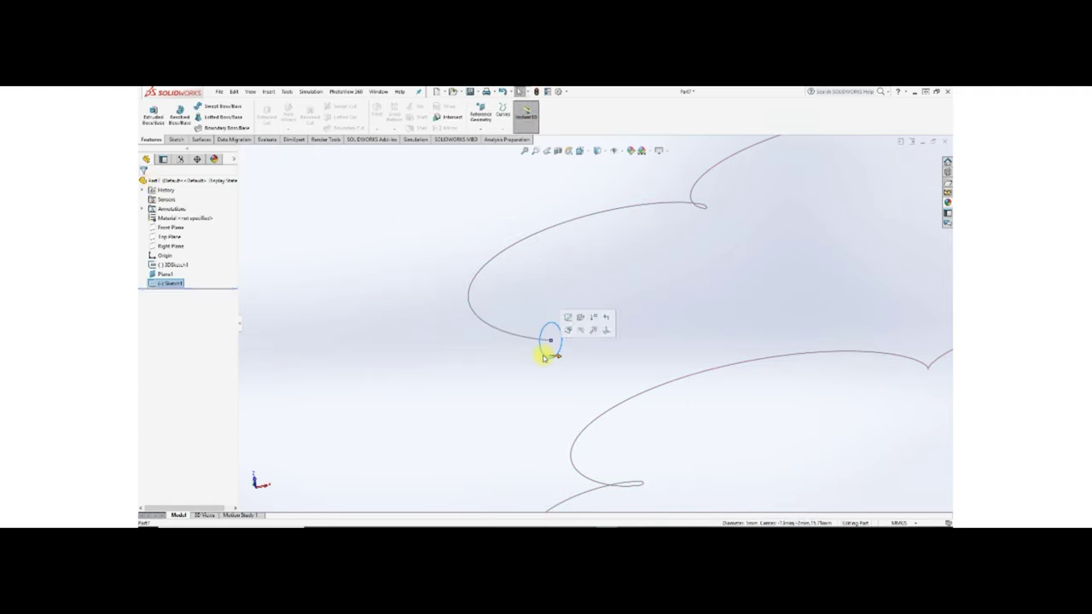
double_click(544, 356)
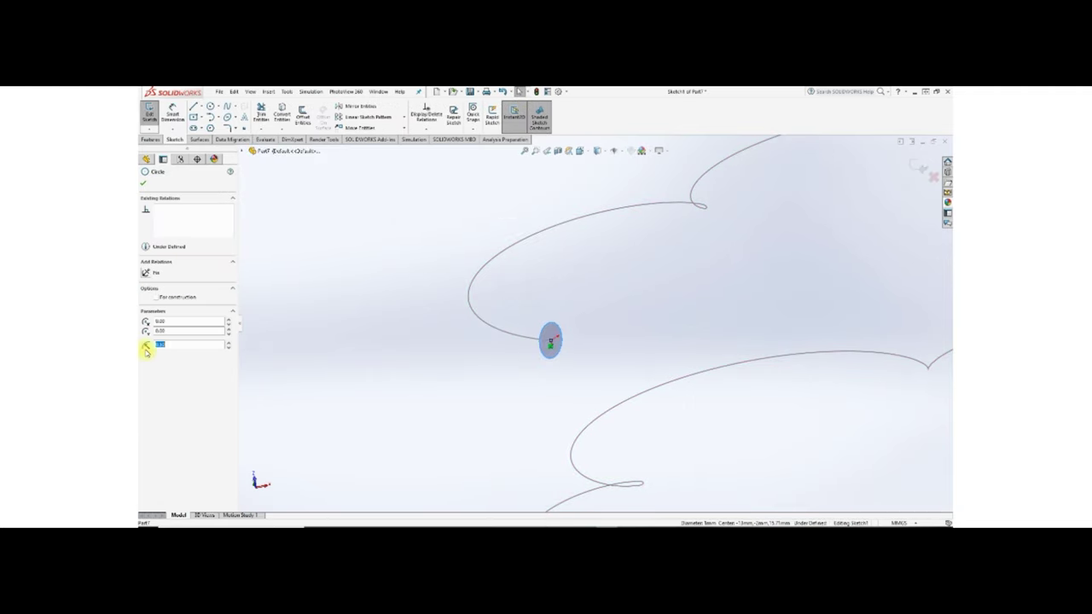
key(Return)
click(143, 182)
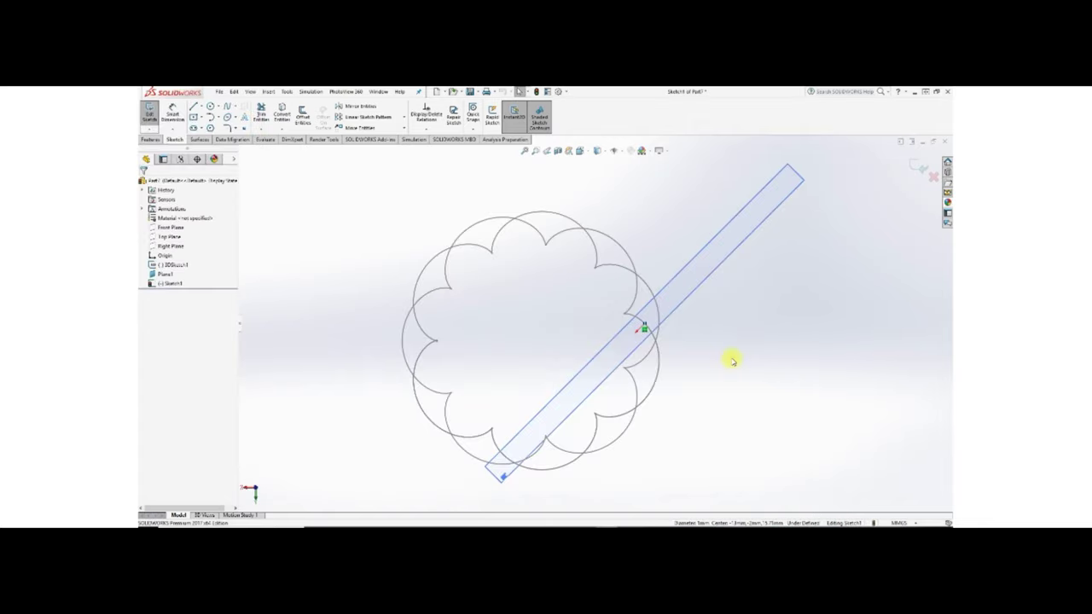
- Hide Plane1 and exit the circle sketch
right_click(687, 275)
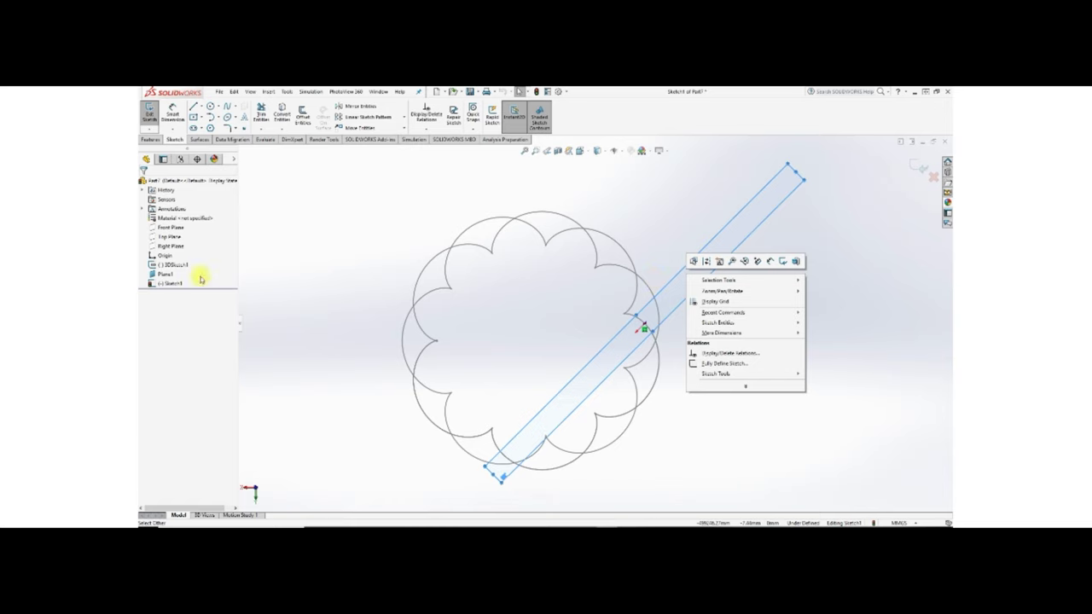
right_click(166, 274)
click(177, 269)
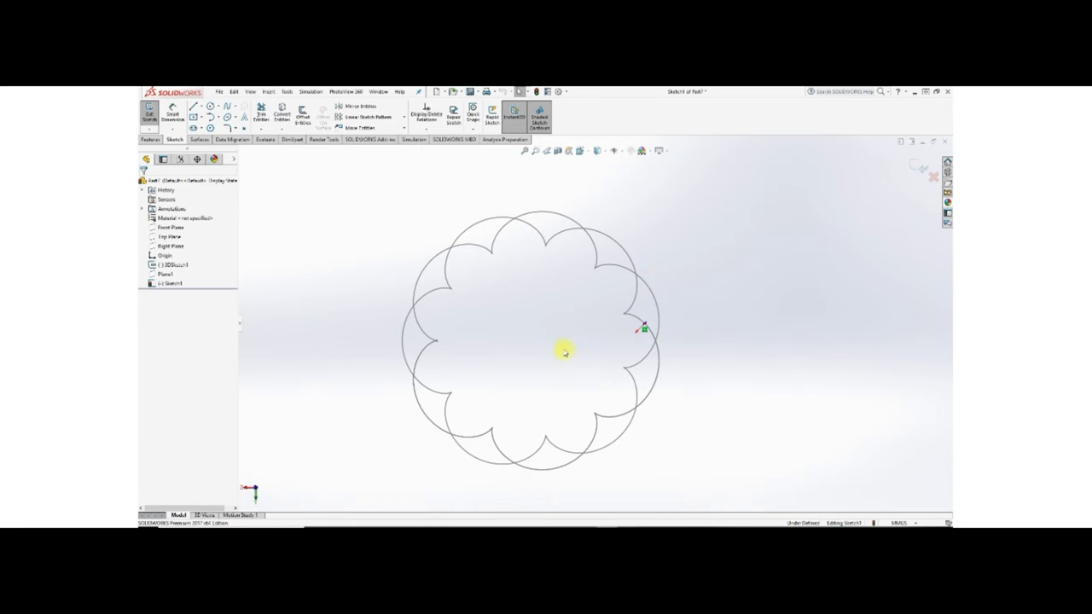
click(916, 167)
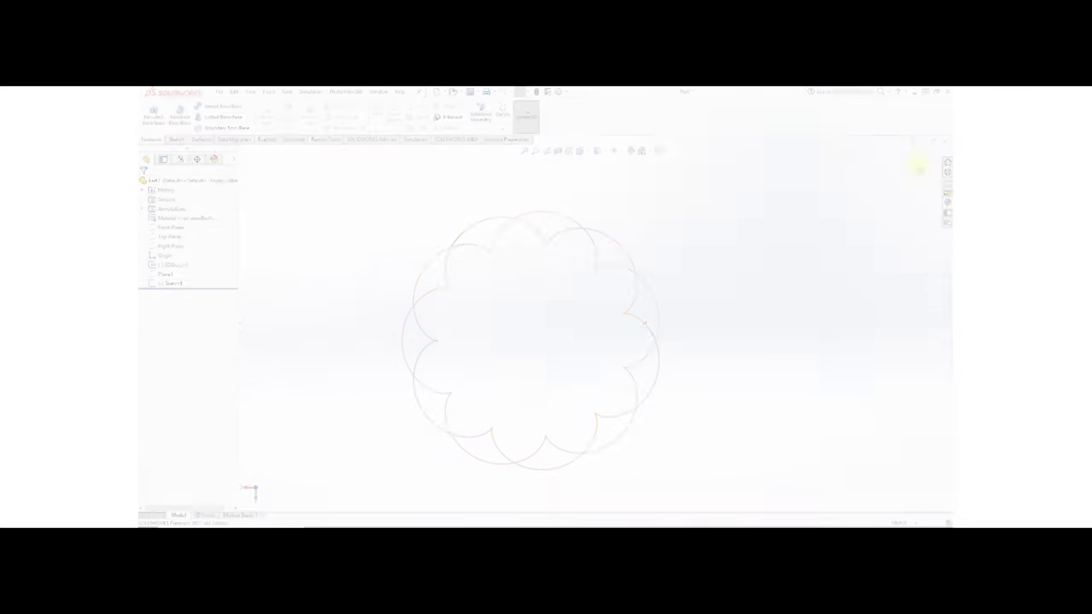